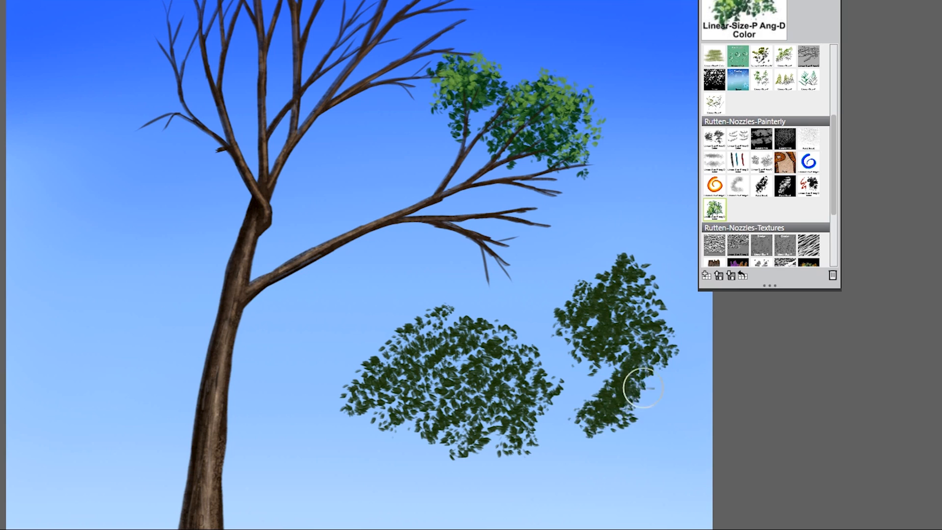
# Undo the earlier test leaves, then paint a dark green test cluster below the long branch and layer mid-green leaves over it.
pyautogui.hotkey('ctrl', 'z')
pyautogui.hotkey('ctrl', 'z')
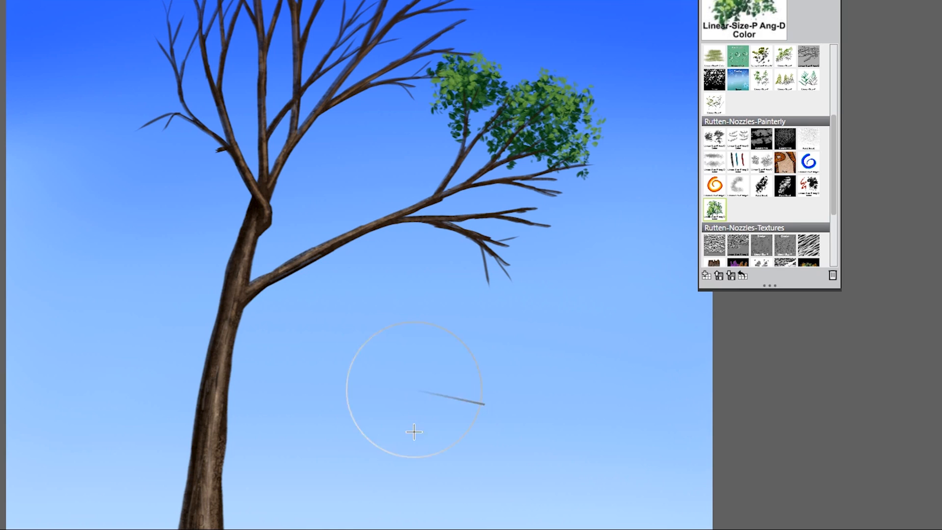
pyautogui.moveTo(415, 387)
pyautogui.mouseDown()
pyautogui.moveTo(364, 397)
pyautogui.moveTo(405, 419)
pyautogui.moveTo(404, 362)
pyautogui.moveTo(456, 317)
pyautogui.moveTo(483, 443)
pyautogui.moveTo(558, 381)
pyautogui.moveTo(556, 303)
pyautogui.moveTo(602, 275)
pyautogui.moveTo(578, 327)
pyautogui.moveTo(619, 337)
pyautogui.moveTo(626, 385)
pyautogui.moveTo(603, 425)
pyautogui.moveTo(623, 450)
pyautogui.moveTo(658, 450)
pyautogui.moveTo(615, 296)
pyautogui.moveTo(627, 199)
pyautogui.moveTo(672, 269)
pyautogui.mouseUp()
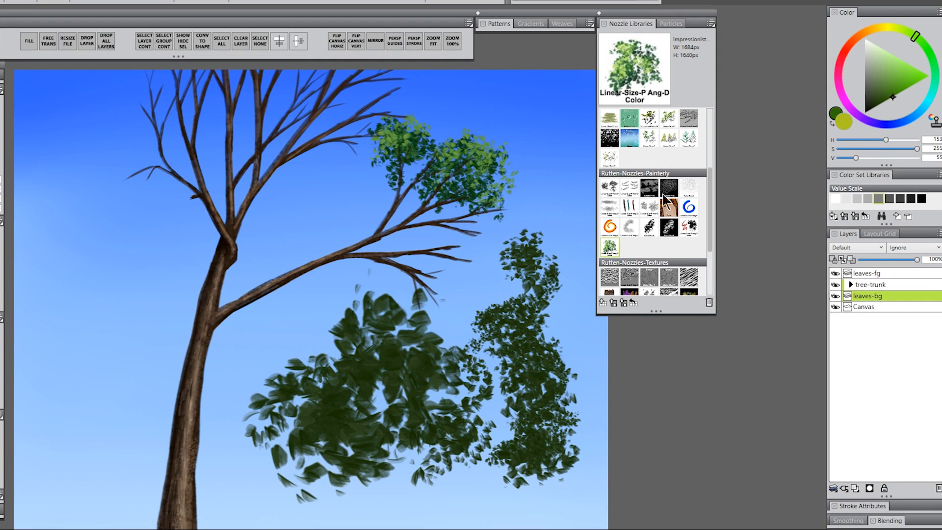
pyautogui.moveTo(387, 314); pyautogui.dragTo(373, 432)
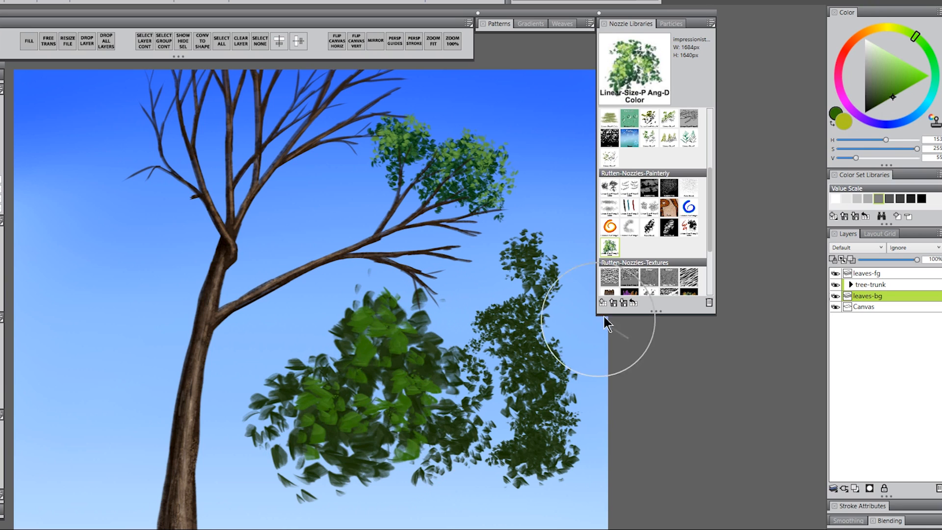
# Layer two progressively lighter yellow-green sets of leaves over the center of the test cluster.
pyautogui.click(901, 86)
pyautogui.moveTo(911, 35); pyautogui.dragTo(904, 37)
pyautogui.moveTo(381, 305)
pyautogui.mouseDown()
pyautogui.moveTo(380, 341)
pyautogui.moveTo(326, 403)
pyautogui.moveTo(389, 410)
pyautogui.moveTo(412, 400)
pyautogui.moveTo(442, 412)
pyautogui.mouseUp()
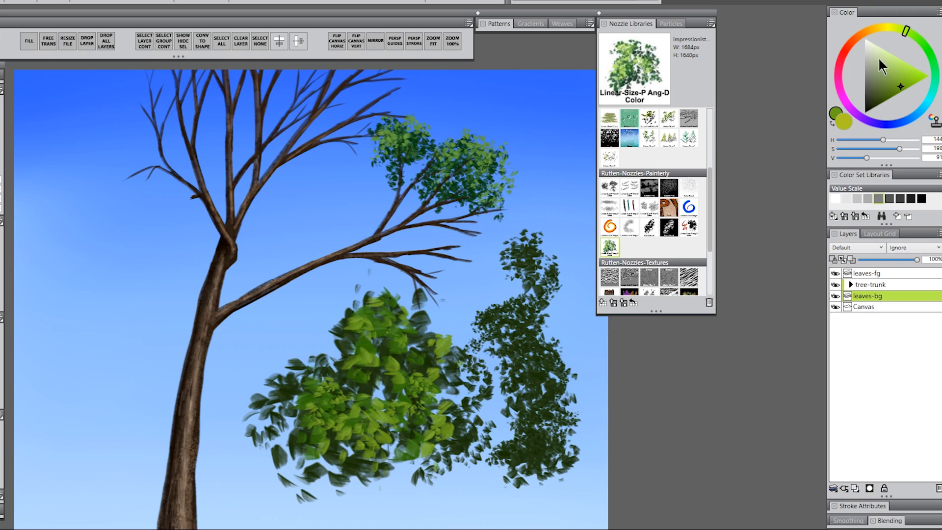
pyautogui.click(906, 75)
pyautogui.click(898, 29)
pyautogui.moveTo(398, 319)
pyautogui.mouseDown()
pyautogui.moveTo(382, 376)
pyautogui.moveTo(333, 403)
pyautogui.moveTo(373, 306)
pyautogui.moveTo(373, 382)
pyautogui.moveTo(435, 388)
pyautogui.moveTo(420, 417)
pyautogui.mouseUp()
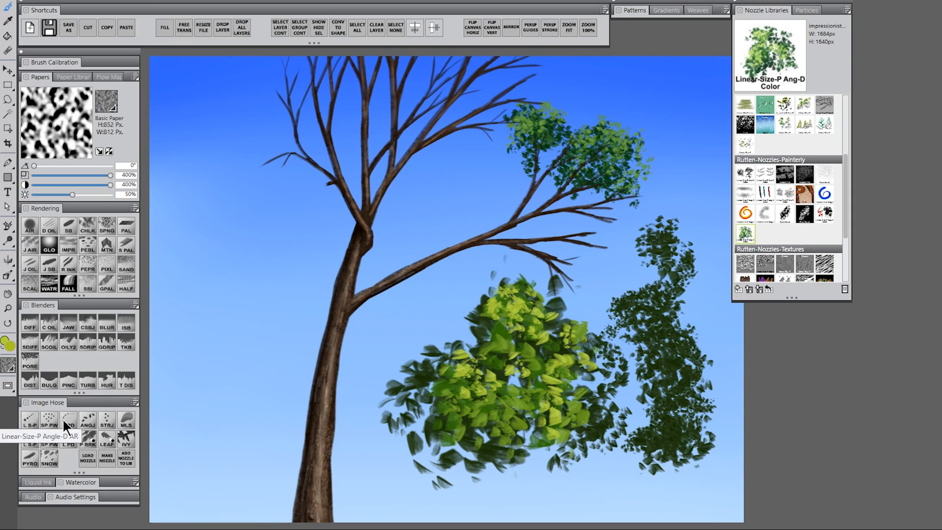
# Try the Linear-Size-P Angle-D, Linear-Size-P and Spray-Size-P Angle-W Color brushes with test strokes on the sky beside the trunk.
pyautogui.click(67, 444)
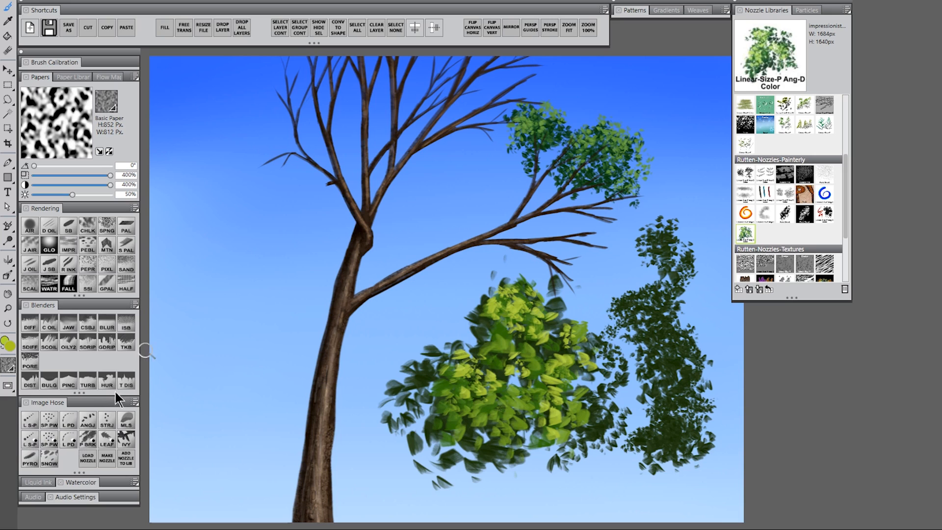
pyautogui.moveTo(224, 139)
pyautogui.mouseDown()
pyautogui.moveTo(179, 198)
pyautogui.moveTo(187, 295)
pyautogui.moveTo(281, 291)
pyautogui.moveTo(270, 210)
pyautogui.moveTo(213, 232)
pyautogui.moveTo(253, 240)
pyautogui.mouseUp()
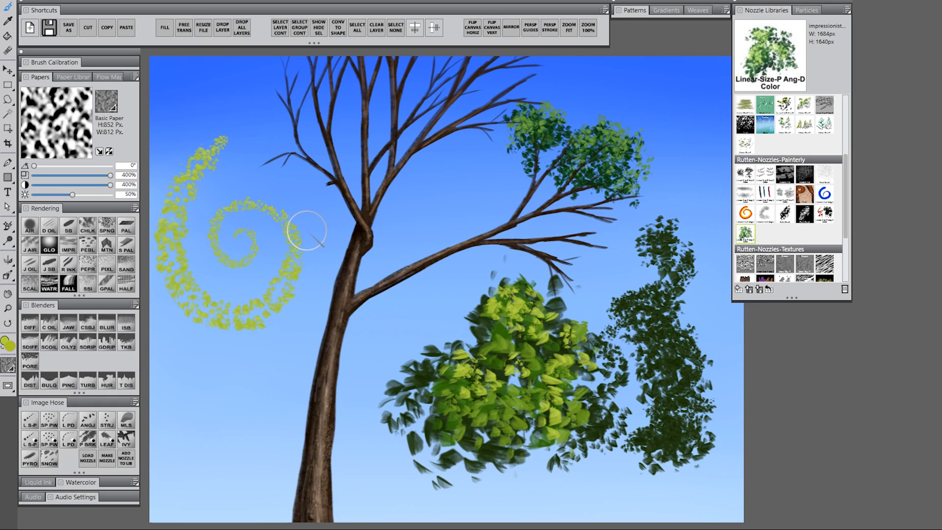
pyautogui.hotkey('ctrl', 'z')
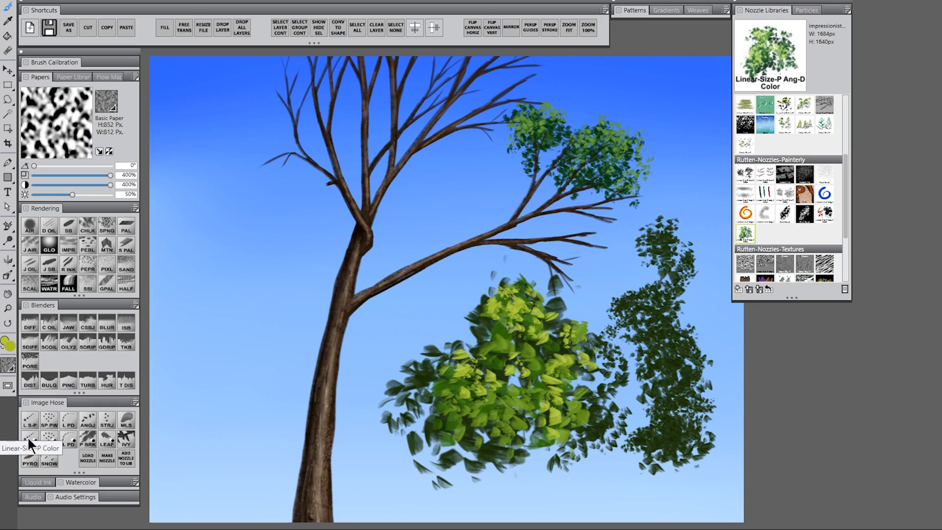
pyautogui.moveTo(200, 245)
pyautogui.mouseDown()
pyautogui.moveTo(220, 242)
pyautogui.moveTo(263, 280)
pyautogui.moveTo(255, 338)
pyautogui.moveTo(273, 334)
pyautogui.moveTo(297, 216)
pyautogui.moveTo(204, 195)
pyautogui.moveTo(324, 175)
pyautogui.mouseUp()
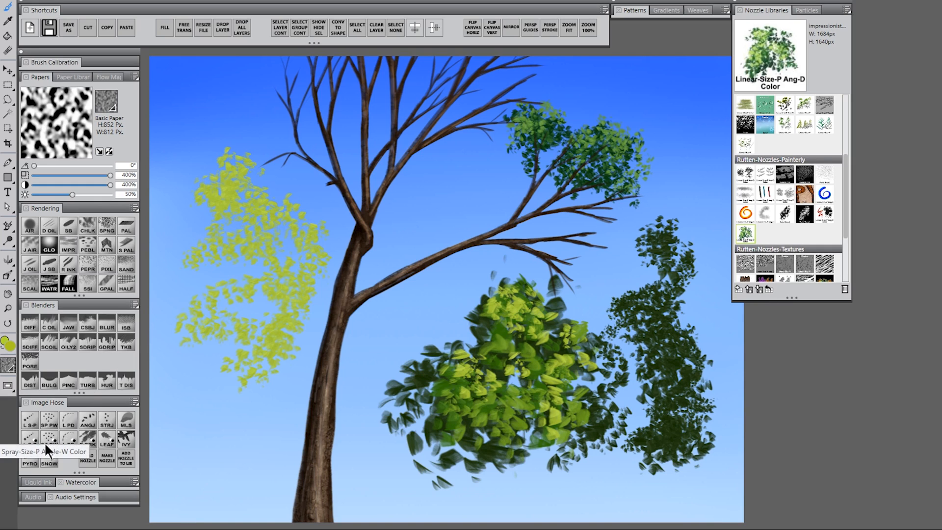
pyautogui.hotkey('ctrl', 'z')
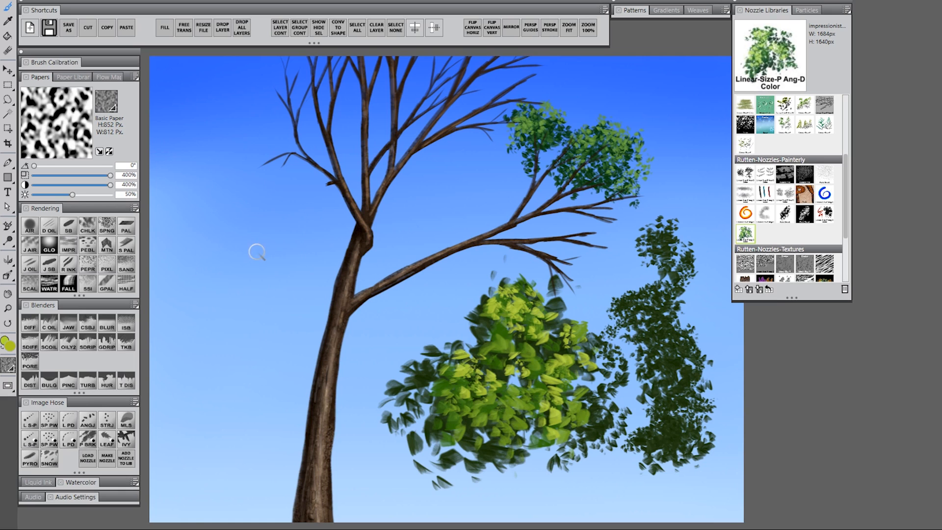
pyautogui.moveTo(248, 254)
pyautogui.mouseDown()
pyautogui.moveTo(248, 286)
pyautogui.moveTo(274, 260)
pyautogui.moveTo(226, 280)
pyautogui.moveTo(279, 235)
pyautogui.moveTo(246, 253)
pyautogui.moveTo(306, 262)
pyautogui.moveTo(261, 297)
pyautogui.moveTo(290, 259)
pyautogui.moveTo(293, 229)
pyautogui.moveTo(311, 258)
pyautogui.moveTo(303, 281)
pyautogui.moveTo(270, 311)
pyautogui.moveTo(322, 333)
pyautogui.moveTo(352, 311)
pyautogui.mouseUp()
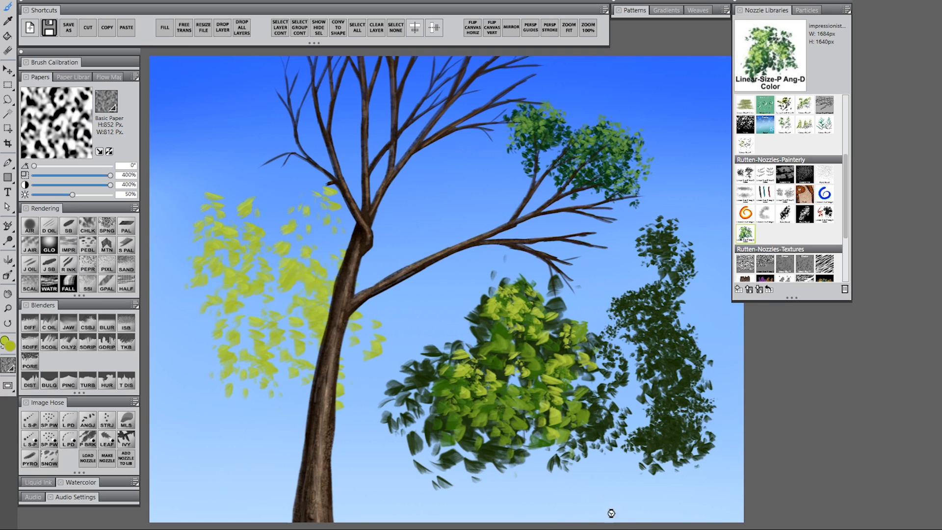
pyautogui.hotkey('ctrl', 'z')
# Delete all painted foliage from the leaves-bg layer and clear the selection.
pyautogui.hotkey('ctrl', 'a')
pyautogui.press('Delete')
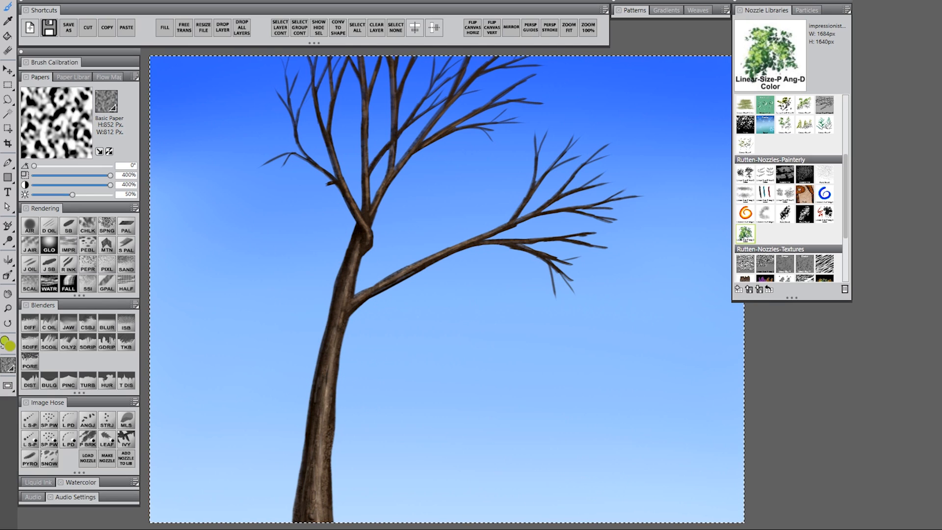
pyautogui.hotkey('ctrl', 'd')
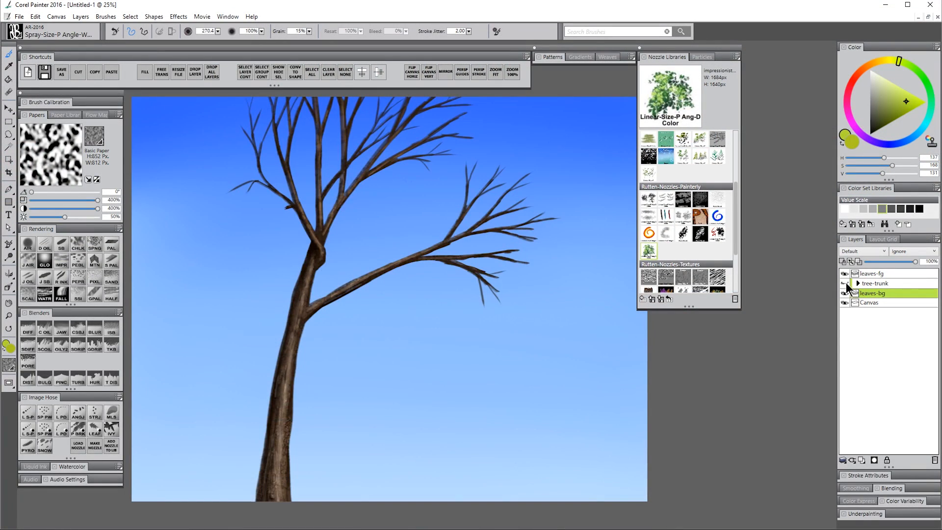
# Toggle the tree-trunk layer's visibility to check how it sits between the two leaf layers.
pyautogui.click(845, 283)
pyautogui.click(845, 284)
pyautogui.click(845, 284)
pyautogui.click(845, 284)
pyautogui.click(878, 273)
# Make leaves-bg the active layer and set the paint color to a very dark green with H 176, S 255, V 23.
pyautogui.click(877, 293)
pyautogui.click(929, 88)
pyautogui.click(882, 130)
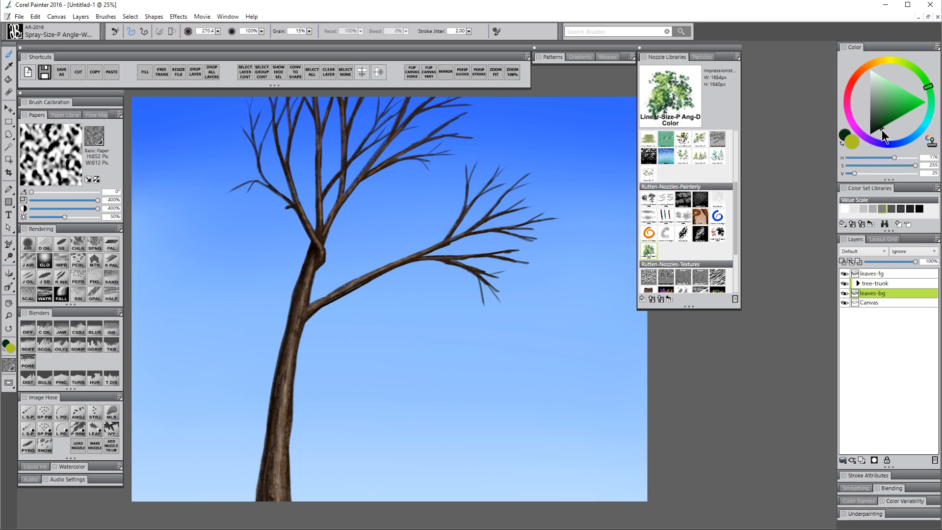
# Try a short dark leaf stroke on the long branch with the Spray-Size-P Angle-W brush reduced to size 105.2.
pyautogui.press('[')
pyautogui.press('[')
pyautogui.press('[')
pyautogui.press('[')
pyautogui.moveTo(463, 207)
pyautogui.mouseDown()
pyautogui.moveTo(463, 227)
pyautogui.moveTo(473, 204)
pyautogui.moveTo(480, 213)
pyautogui.mouseUp()
pyautogui.hotkey('ctrl', 'z')
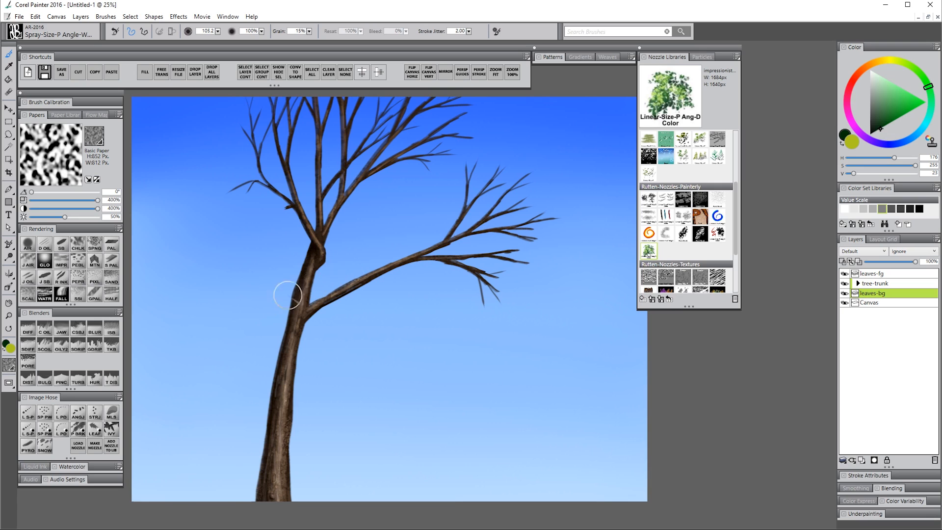
# Paint dark green background leaves around all the branches with the Linear-Size-P Angle-D Color brush at size 129.
pyautogui.click(62, 432)
pyautogui.moveTo(479, 181)
pyautogui.mouseDown()
pyautogui.moveTo(469, 183)
pyautogui.moveTo(490, 182)
pyautogui.mouseUp()
pyautogui.hotkey('ctrl', 'z')
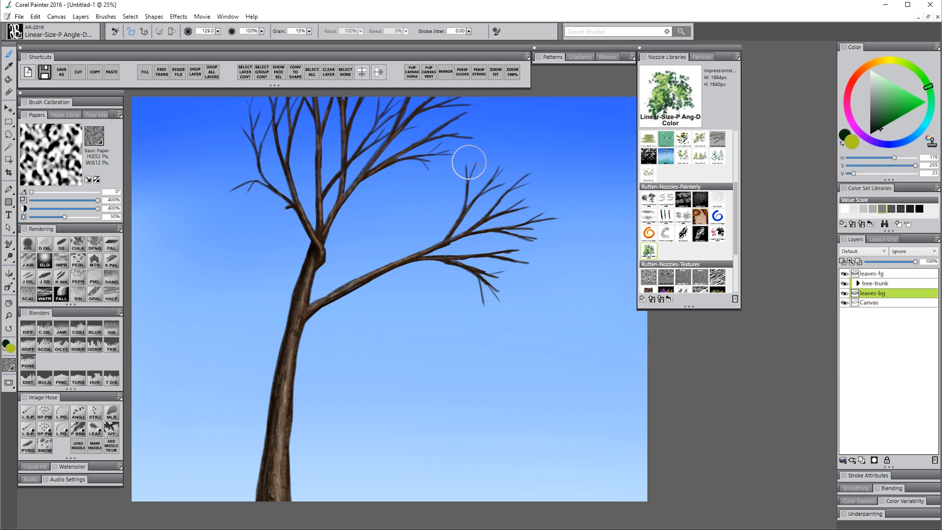
pyautogui.moveTo(467, 154)
pyautogui.mouseDown()
pyautogui.moveTo(485, 170)
pyautogui.moveTo(477, 150)
pyautogui.moveTo(446, 165)
pyautogui.moveTo(459, 170)
pyautogui.moveTo(477, 136)
pyautogui.moveTo(506, 147)
pyautogui.moveTo(466, 146)
pyautogui.moveTo(448, 133)
pyautogui.moveTo(512, 172)
pyautogui.moveTo(505, 189)
pyautogui.moveTo(520, 192)
pyautogui.moveTo(531, 166)
pyautogui.moveTo(523, 161)
pyautogui.moveTo(546, 204)
pyautogui.moveTo(528, 228)
pyautogui.moveTo(570, 217)
pyautogui.moveTo(527, 238)
pyautogui.moveTo(543, 249)
pyautogui.moveTo(531, 230)
pyautogui.moveTo(489, 227)
pyautogui.moveTo(489, 217)
pyautogui.moveTo(475, 234)
pyautogui.moveTo(522, 273)
pyautogui.moveTo(476, 287)
pyautogui.moveTo(515, 305)
pyautogui.moveTo(518, 272)
pyautogui.moveTo(543, 288)
pyautogui.moveTo(571, 282)
pyautogui.moveTo(551, 280)
pyautogui.moveTo(598, 221)
pyautogui.moveTo(423, 99)
pyautogui.moveTo(394, 97)
pyautogui.moveTo(425, 163)
pyautogui.moveTo(477, 111)
pyautogui.moveTo(370, 120)
pyautogui.moveTo(391, 111)
pyautogui.moveTo(334, 97)
pyautogui.moveTo(277, 107)
pyautogui.moveTo(242, 96)
pyautogui.moveTo(230, 140)
pyautogui.moveTo(232, 200)
pyautogui.moveTo(251, 188)
pyautogui.moveTo(216, 207)
pyautogui.moveTo(274, 158)
pyautogui.moveTo(308, 171)
pyautogui.moveTo(287, 139)
pyautogui.moveTo(322, 155)
pyautogui.moveTo(332, 183)
pyautogui.moveTo(403, 190)
pyautogui.mouseUp()
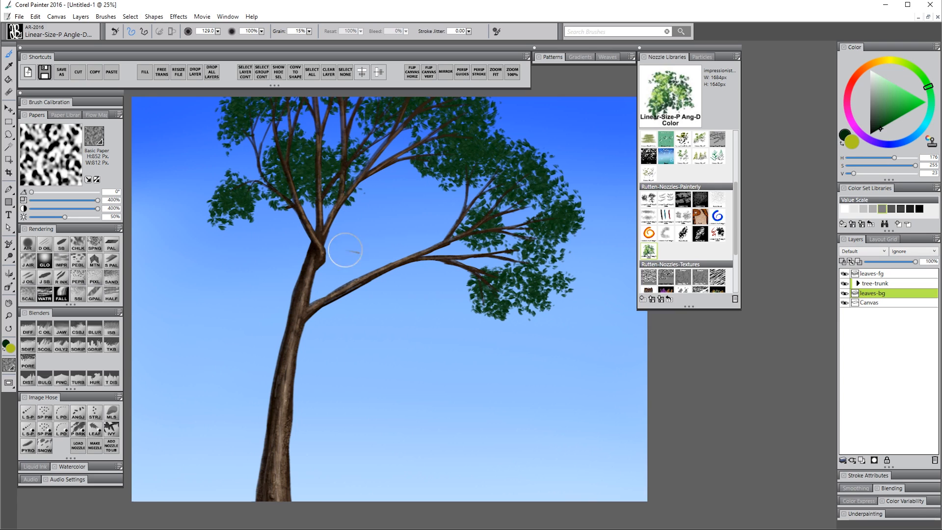
pyautogui.moveTo(510, 152)
pyautogui.mouseDown()
pyautogui.moveTo(522, 143)
pyautogui.moveTo(589, 158)
pyautogui.moveTo(596, 192)
pyautogui.mouseUp()
pyautogui.moveTo(343, 123)
pyautogui.mouseDown()
pyautogui.moveTo(301, 118)
pyautogui.moveTo(276, 156)
pyautogui.moveTo(339, 245)
pyautogui.mouseUp()
pyautogui.moveTo(351, 197); pyautogui.dragTo(380, 211)
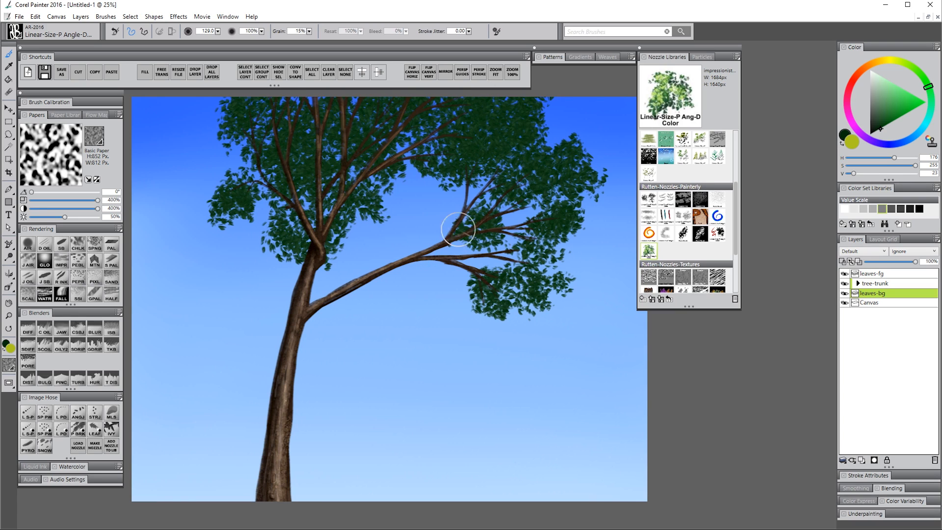
pyautogui.moveTo(458, 228); pyautogui.dragTo(430, 244)
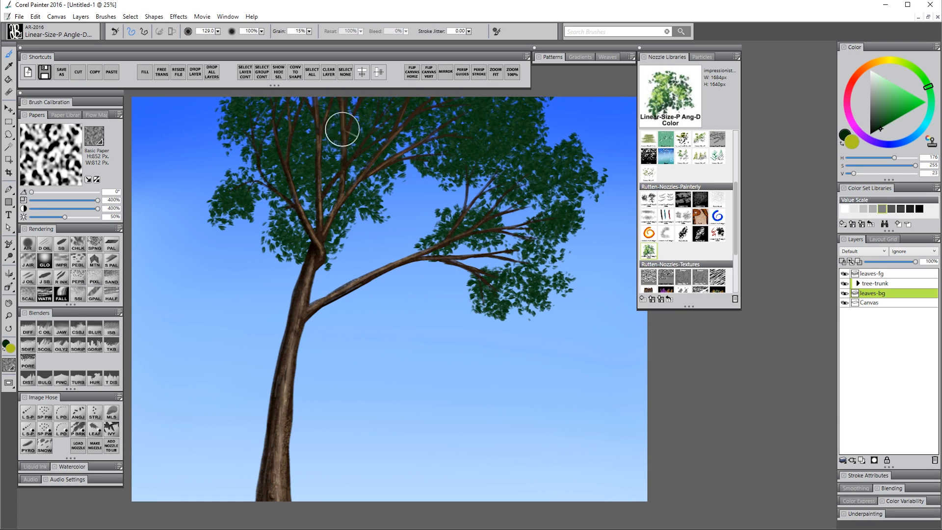
# Try Adjust Color on the background leaves with a hue shift of -29% and a value of -2%.
pyautogui.click(178, 16)
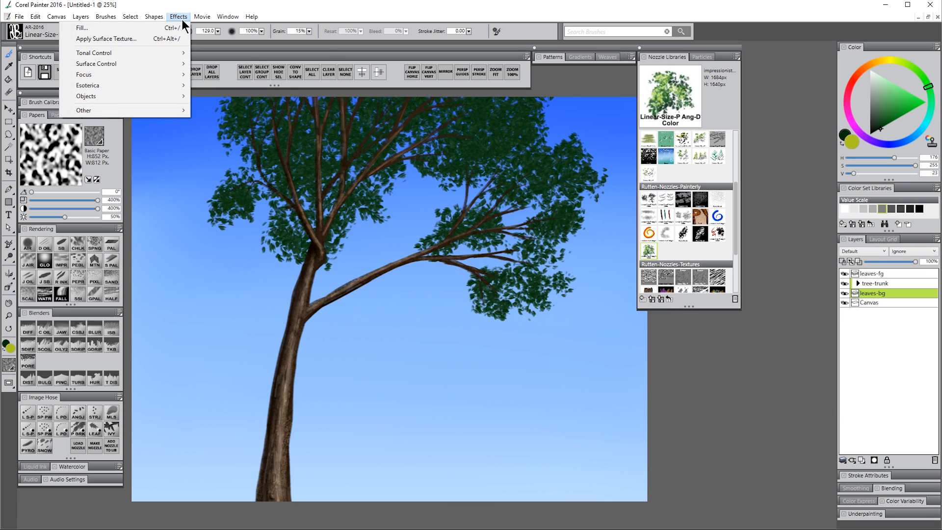
pyautogui.moveTo(174, 54)
pyautogui.click(240, 65)
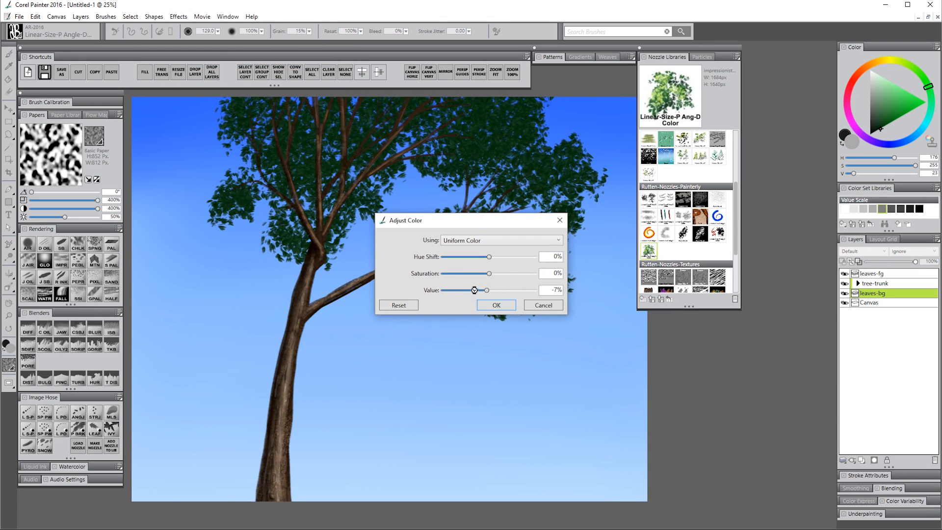
pyautogui.moveTo(474, 290)
pyautogui.mouseDown()
pyautogui.moveTo(504, 290)
pyautogui.moveTo(488, 290)
pyautogui.mouseUp()
pyautogui.moveTo(490, 257); pyautogui.dragTo(463, 259)
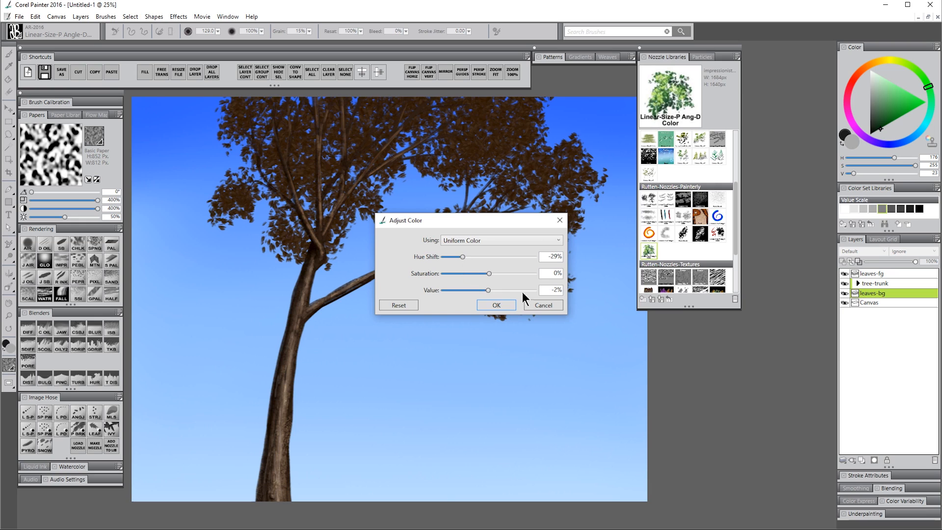
pyautogui.click(562, 306)
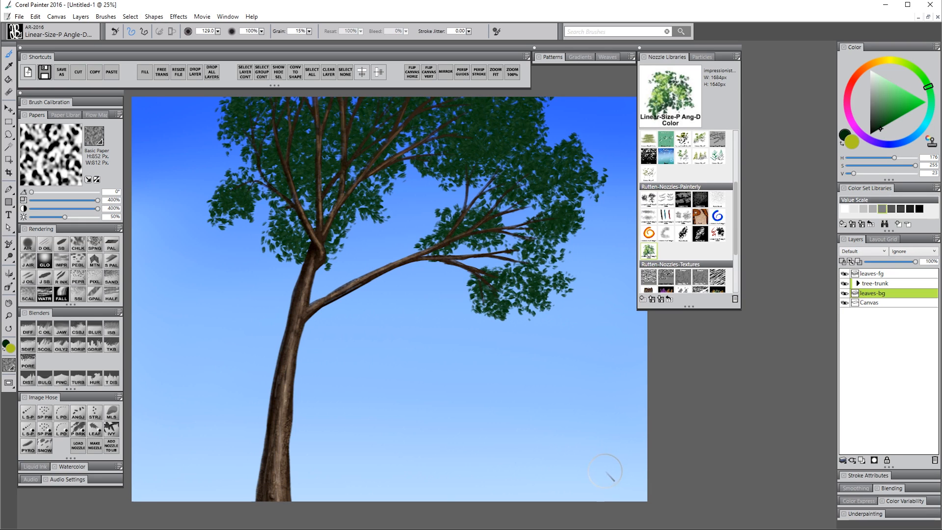
# On the leaves-fg layer, paint medium green leaves with H 163 and V 52 over the left and middle of the crown.
pyautogui.click(875, 275)
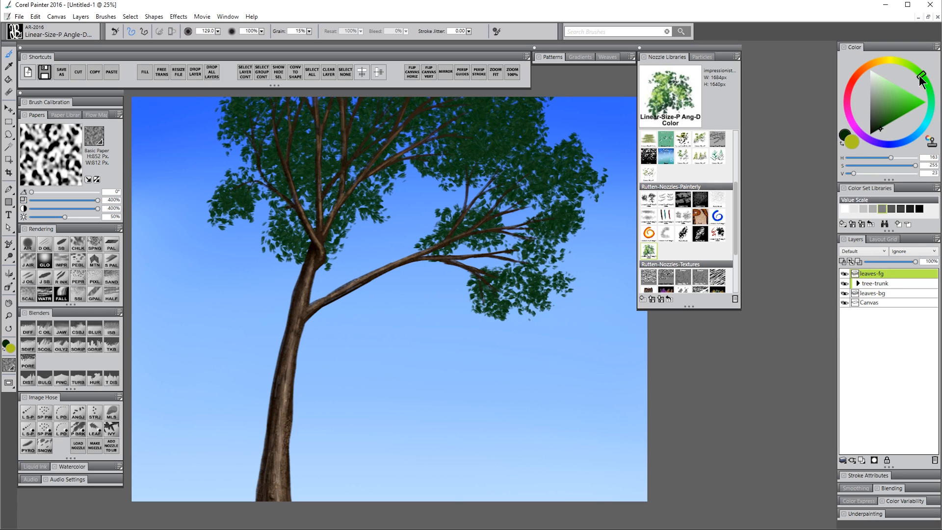
pyautogui.click(888, 122)
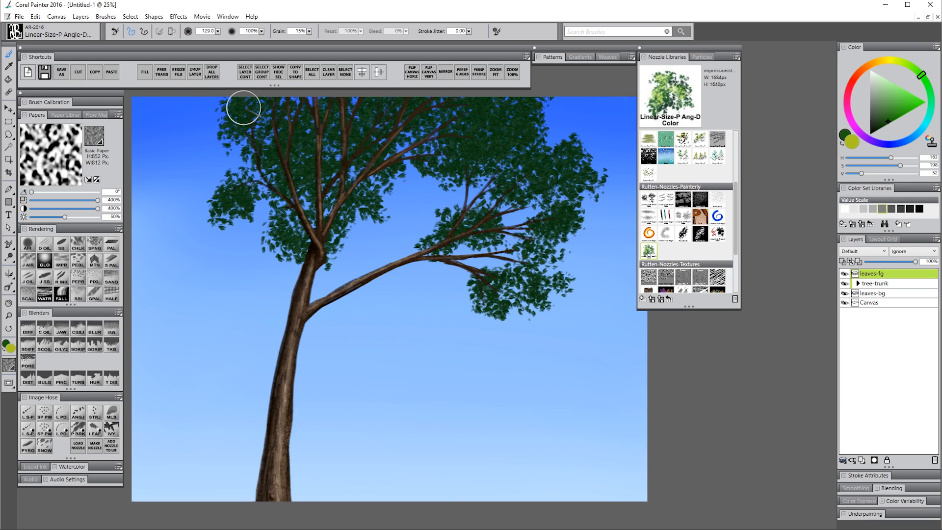
pyautogui.moveTo(239, 103)
pyautogui.mouseDown()
pyautogui.moveTo(267, 104)
pyautogui.moveTo(241, 137)
pyautogui.mouseUp()
pyautogui.moveTo(235, 184)
pyautogui.mouseDown()
pyautogui.moveTo(225, 189)
pyautogui.moveTo(231, 200)
pyautogui.mouseUp()
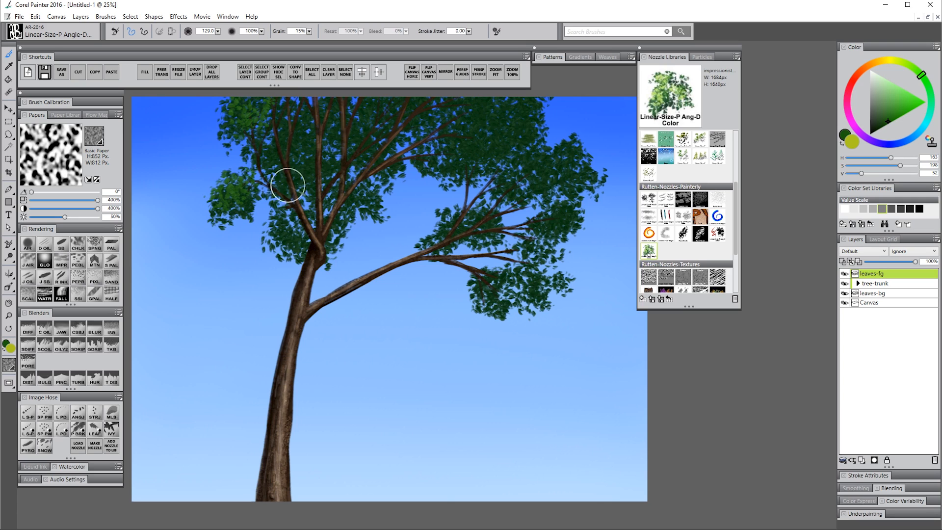
pyautogui.moveTo(295, 210); pyautogui.dragTo(275, 234)
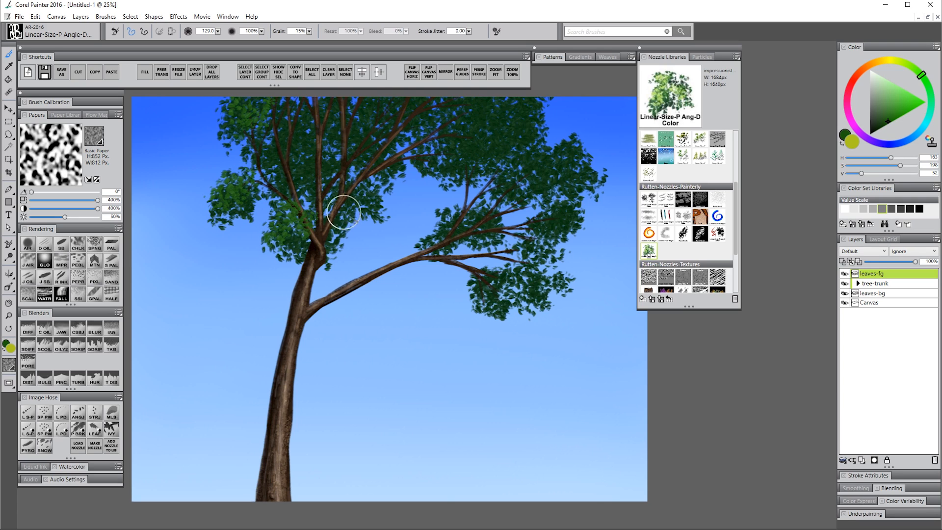
pyautogui.moveTo(319, 227); pyautogui.dragTo(339, 209)
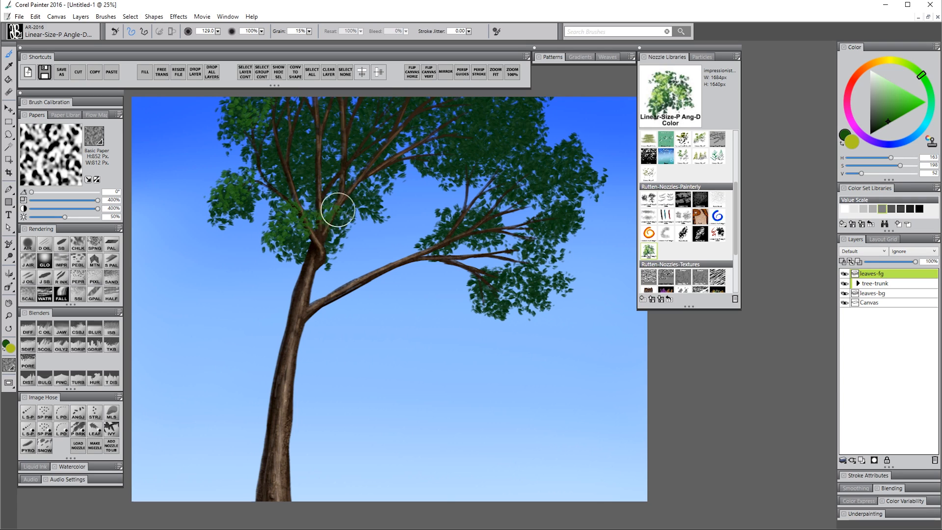
pyautogui.moveTo(293, 129)
pyautogui.mouseDown()
pyautogui.moveTo(269, 146)
pyautogui.moveTo(304, 139)
pyautogui.moveTo(292, 160)
pyautogui.mouseUp()
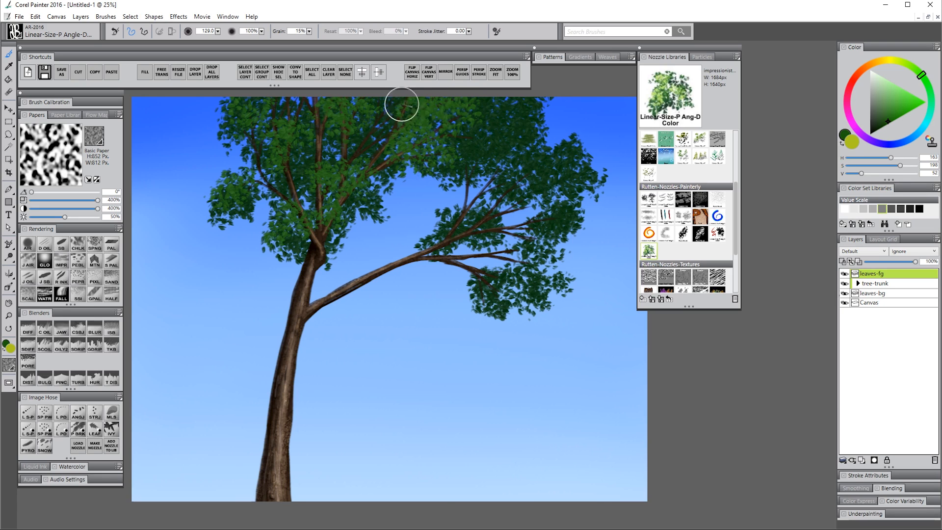
# Extend the medium green foreground leaves over the crown's right side and the long branch's leaf clusters.
pyautogui.moveTo(487, 102)
pyautogui.mouseDown()
pyautogui.moveTo(492, 142)
pyautogui.moveTo(481, 139)
pyautogui.moveTo(516, 138)
pyautogui.moveTo(509, 116)
pyautogui.moveTo(562, 157)
pyautogui.moveTo(597, 166)
pyautogui.moveTo(575, 180)
pyautogui.moveTo(560, 230)
pyautogui.mouseUp()
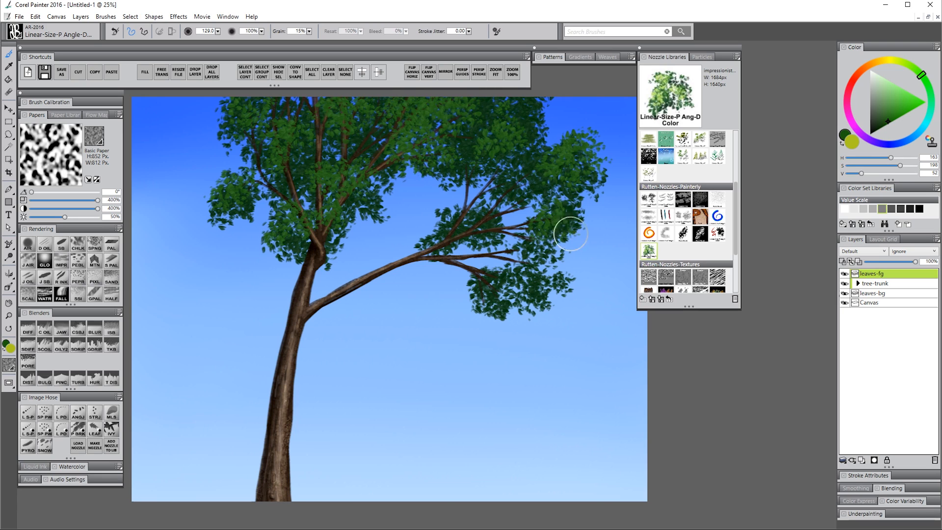
pyautogui.moveTo(446, 218)
pyautogui.mouseDown()
pyautogui.moveTo(426, 248)
pyautogui.moveTo(476, 210)
pyautogui.moveTo(493, 236)
pyautogui.moveTo(443, 226)
pyautogui.mouseUp()
pyautogui.moveTo(493, 277)
pyautogui.mouseDown()
pyautogui.moveTo(483, 311)
pyautogui.moveTo(518, 267)
pyautogui.moveTo(520, 285)
pyautogui.moveTo(534, 283)
pyautogui.moveTo(530, 263)
pyautogui.mouseUp()
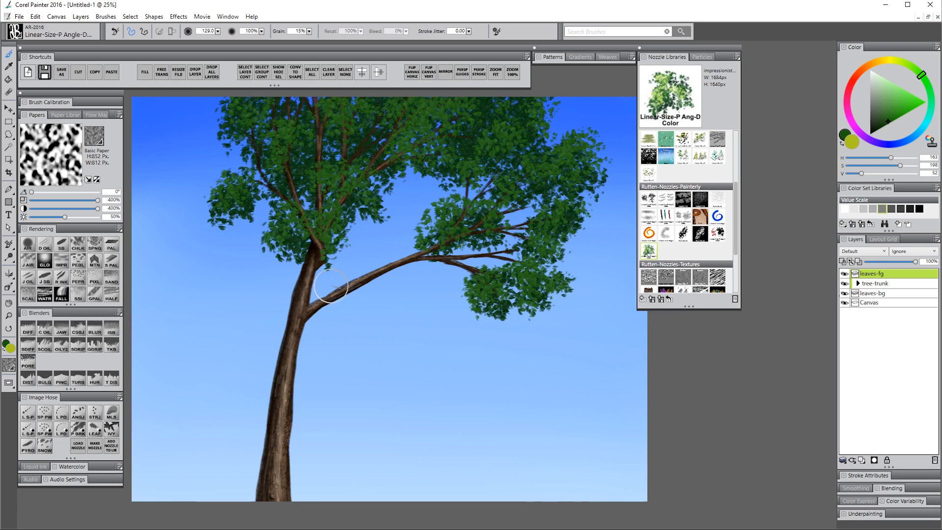
# Add a new leaves-hl layer and paint lighter green highlight leaves with H 152, S 151, V 85 across the whole crown.
pyautogui.click(861, 460)
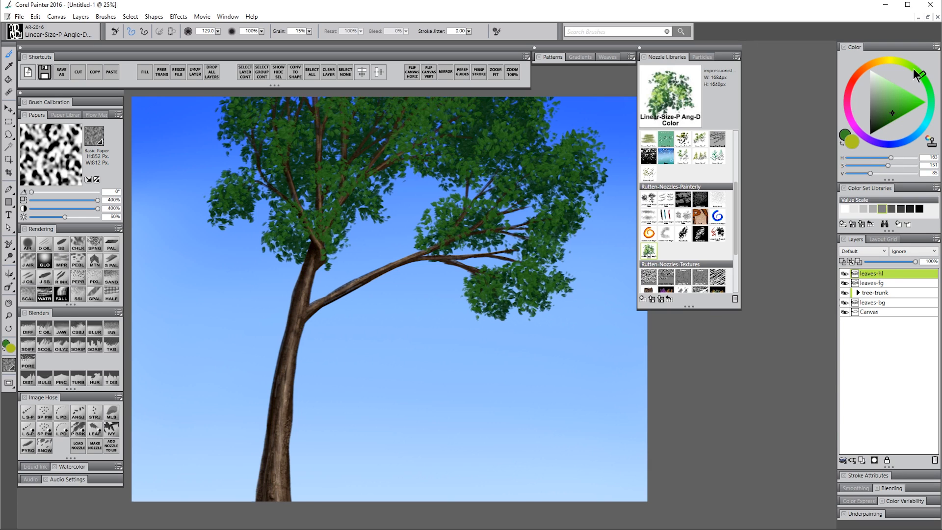
pyautogui.moveTo(914, 70); pyautogui.dragTo(913, 70)
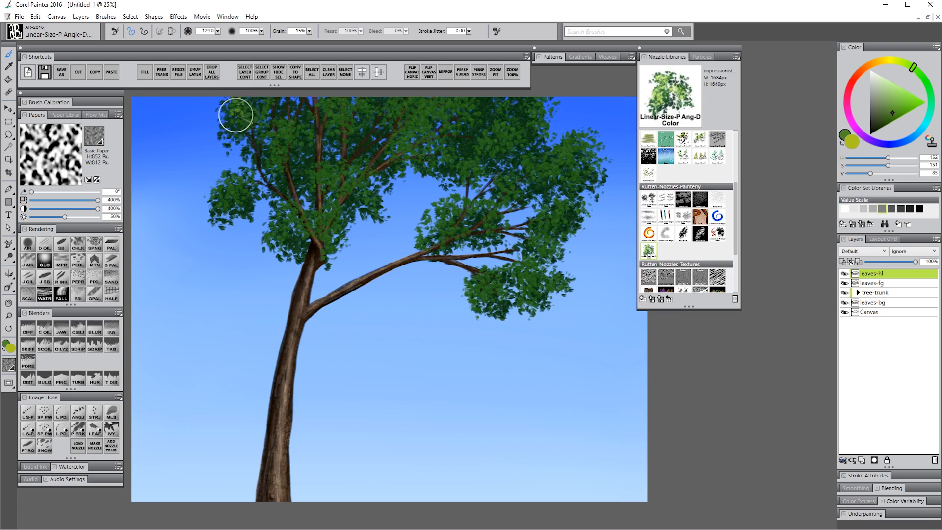
pyautogui.moveTo(247, 121)
pyautogui.mouseDown()
pyautogui.moveTo(276, 134)
pyautogui.moveTo(294, 128)
pyautogui.moveTo(280, 147)
pyautogui.mouseUp()
pyautogui.moveTo(239, 185)
pyautogui.mouseDown()
pyautogui.moveTo(219, 192)
pyautogui.moveTo(234, 187)
pyautogui.mouseUp()
pyautogui.moveTo(282, 223)
pyautogui.mouseDown()
pyautogui.moveTo(296, 214)
pyautogui.moveTo(326, 223)
pyautogui.mouseUp()
pyautogui.moveTo(326, 175)
pyautogui.mouseDown()
pyautogui.moveTo(362, 168)
pyautogui.moveTo(363, 179)
pyautogui.moveTo(337, 100)
pyautogui.moveTo(345, 121)
pyautogui.moveTo(424, 104)
pyautogui.moveTo(406, 104)
pyautogui.moveTo(389, 110)
pyautogui.moveTo(445, 111)
pyautogui.moveTo(405, 137)
pyautogui.moveTo(441, 141)
pyautogui.moveTo(468, 104)
pyautogui.moveTo(459, 115)
pyautogui.moveTo(467, 180)
pyautogui.moveTo(444, 204)
pyautogui.moveTo(458, 227)
pyautogui.moveTo(480, 219)
pyautogui.moveTo(440, 227)
pyautogui.moveTo(484, 191)
pyautogui.moveTo(504, 123)
pyautogui.moveTo(488, 137)
pyautogui.moveTo(511, 148)
pyautogui.moveTo(537, 108)
pyautogui.moveTo(545, 173)
pyautogui.moveTo(555, 182)
pyautogui.moveTo(572, 142)
pyautogui.moveTo(586, 164)
pyautogui.moveTo(560, 206)
pyautogui.moveTo(571, 217)
pyautogui.moveTo(515, 273)
pyautogui.moveTo(573, 290)
pyautogui.mouseUp()
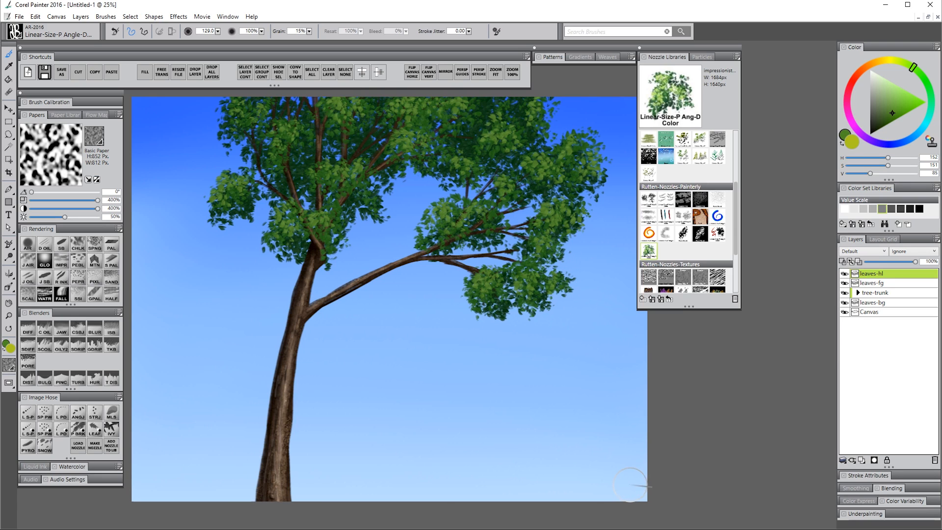
# On the leaves-hl layer, paint lighter highlight leaves with H 143, S 122, V 124 over the crown's and long branch's leaf clusters.
pyautogui.click(905, 65)
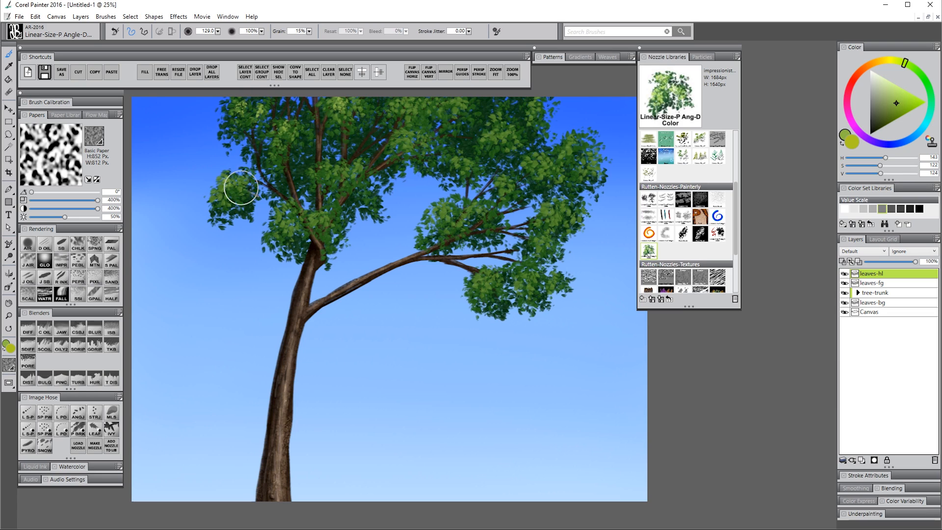
pyautogui.moveTo(241, 189)
pyautogui.mouseDown()
pyautogui.moveTo(225, 185)
pyautogui.moveTo(235, 185)
pyautogui.mouseUp()
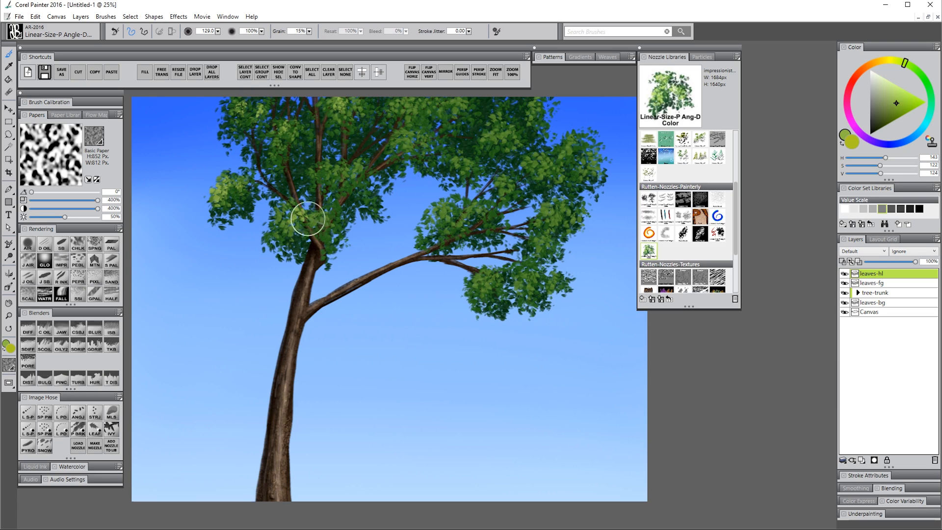
pyautogui.moveTo(308, 219)
pyautogui.mouseDown()
pyautogui.moveTo(286, 227)
pyautogui.moveTo(303, 208)
pyautogui.mouseUp()
pyautogui.moveTo(325, 170); pyautogui.dragTo(354, 168)
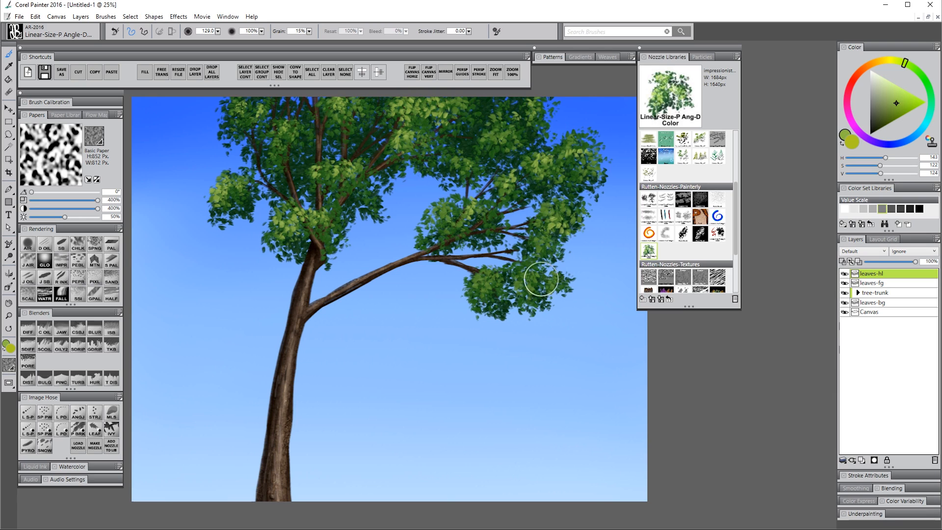
pyautogui.moveTo(541, 279); pyautogui.dragTo(483, 289)
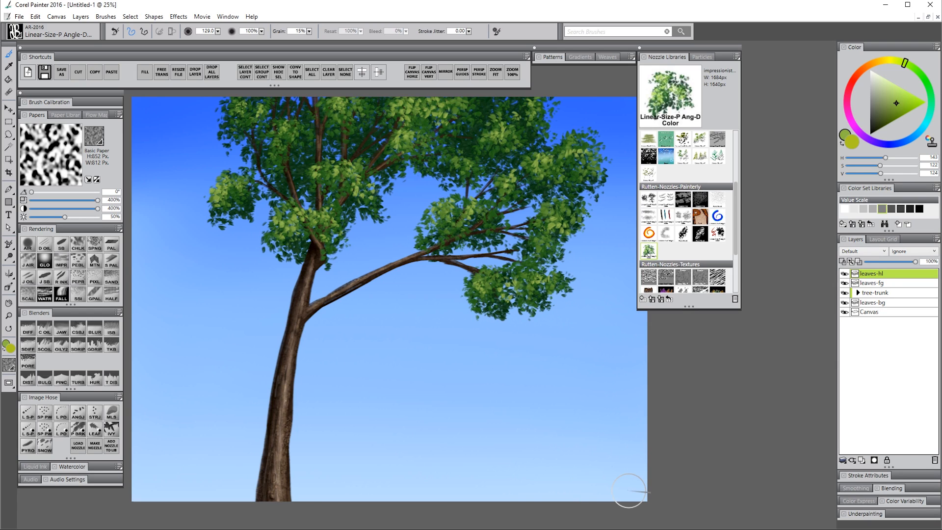
# Add a leaves-mid layer above the tree-trunk group and paint leaves over parts of the branches with colors sampled from the canvas.
pyautogui.click(882, 294)
pyautogui.click(862, 460)
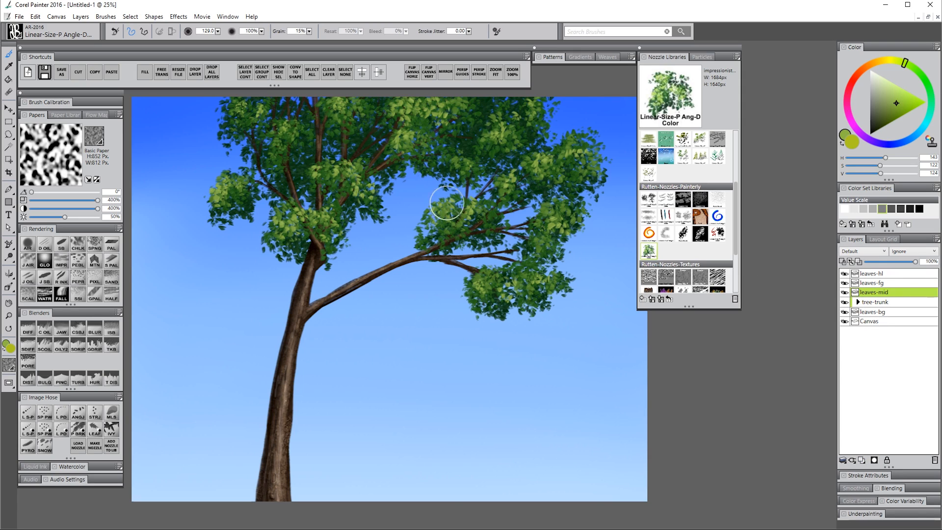
pyautogui.keyDown('alt'); pyautogui.click(369, 143); pyautogui.keyUp('alt')
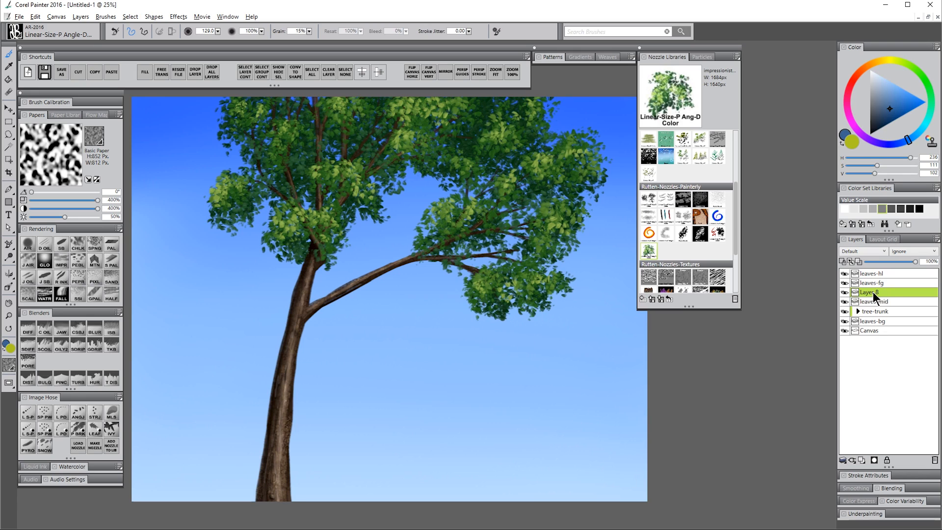
# Rename the new layer above leaves-mid as dead-leaves.
pyautogui.doubleClick(873, 292)
pyautogui.write('d')
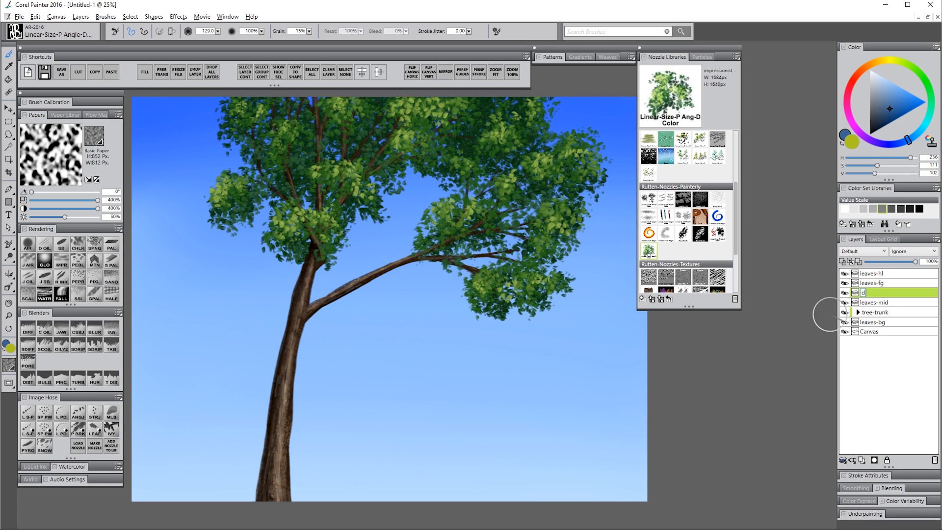
pyautogui.write('ead-leaves')
pyautogui.press('Return')
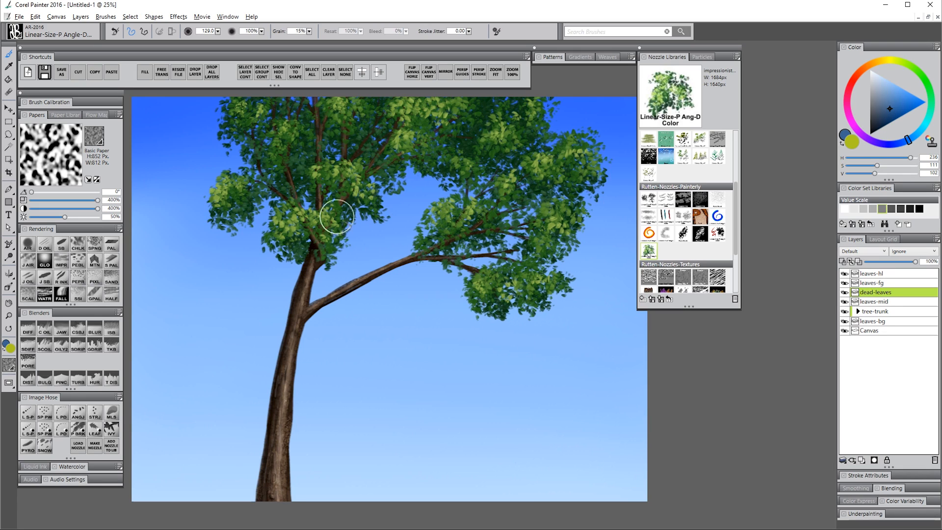
# On the dead-leaves layer, paint sparse brown leaves in the crown, varying the hue from H 107 to H 121 and the value from 79 to 106.
pyautogui.click(876, 62)
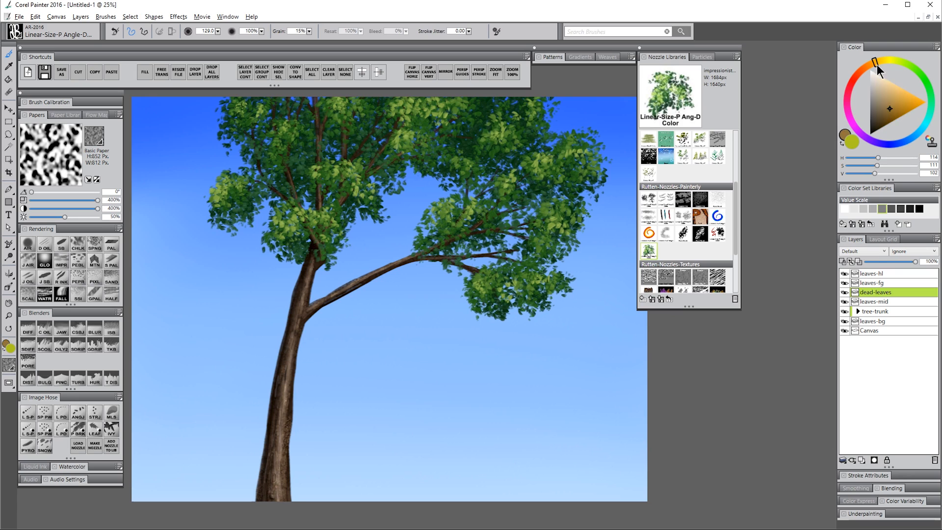
pyautogui.click(886, 114)
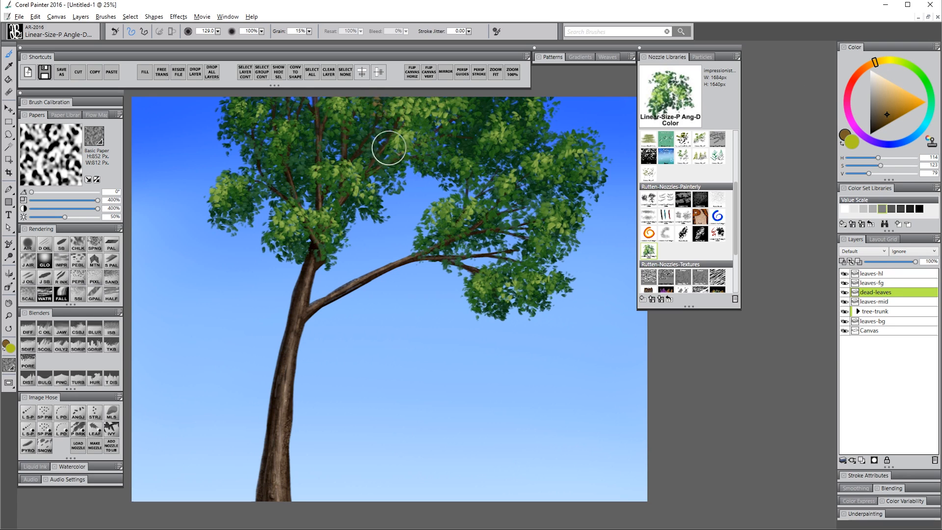
pyautogui.click(868, 65)
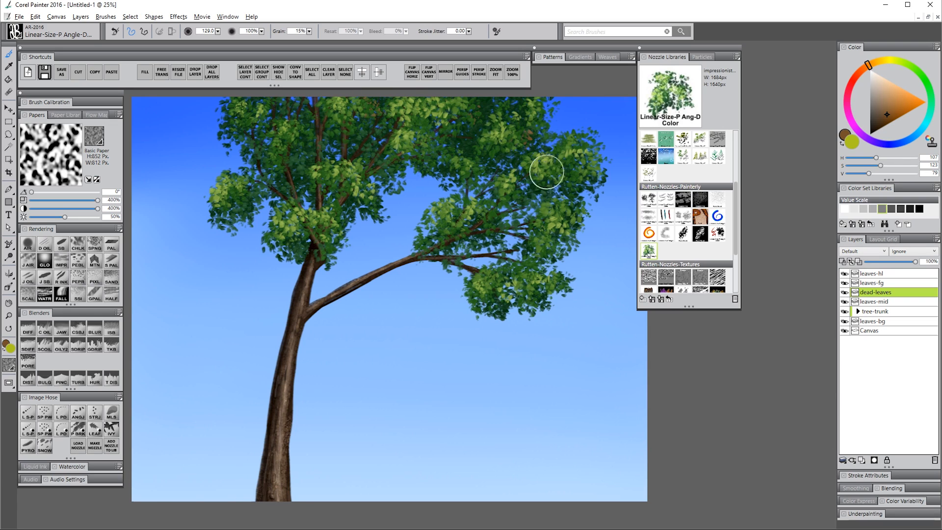
pyautogui.click(877, 62)
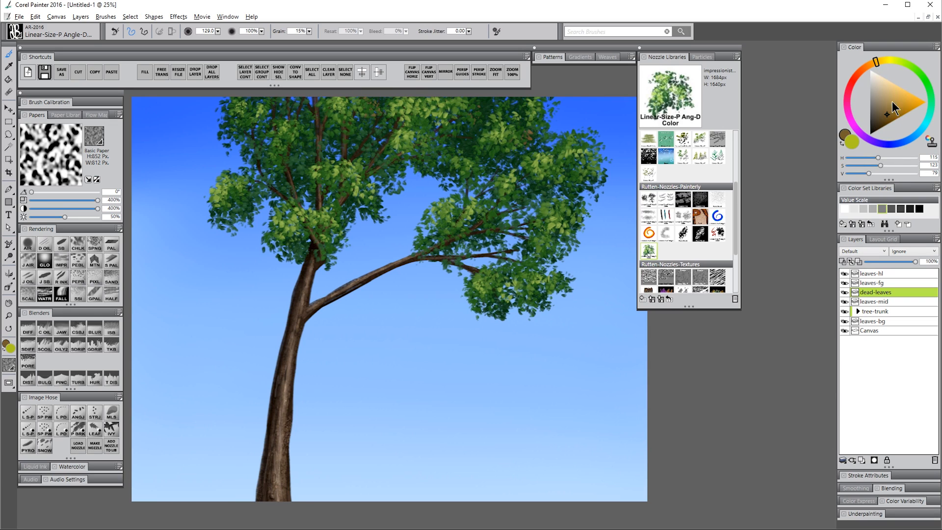
pyautogui.click(884, 63)
pyautogui.click(893, 107)
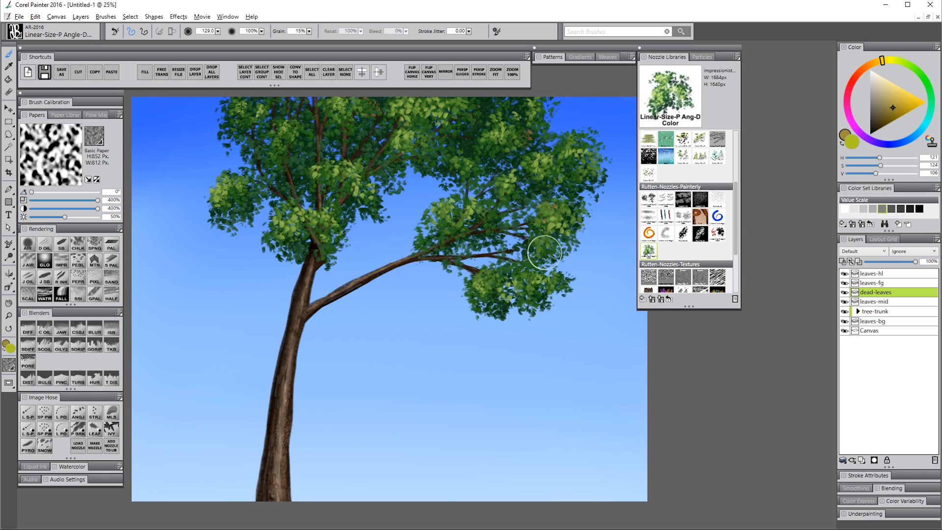
# On the leaves-hl layer, paint bright yellow-green accent leaves with H 137, S 255, V 195 on the lightest clusters.
pyautogui.click(878, 274)
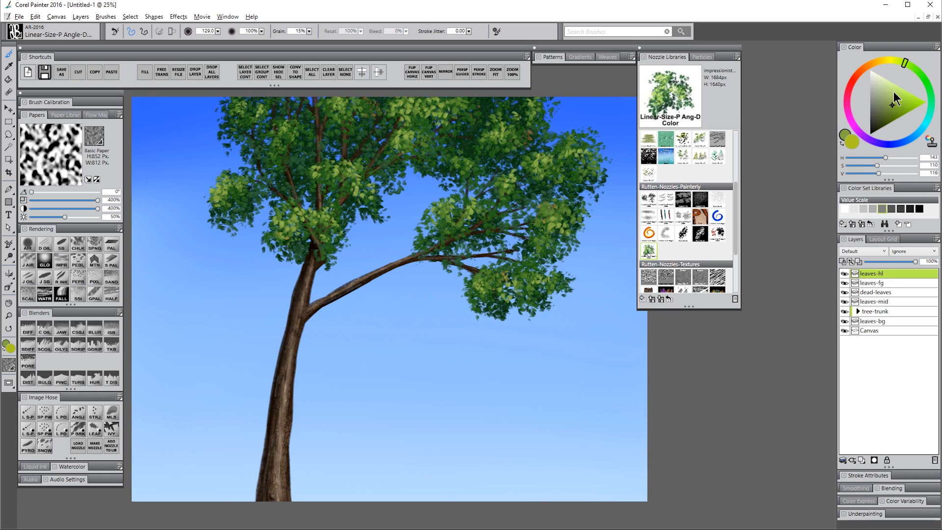
pyautogui.moveTo(895, 98); pyautogui.dragTo(898, 87)
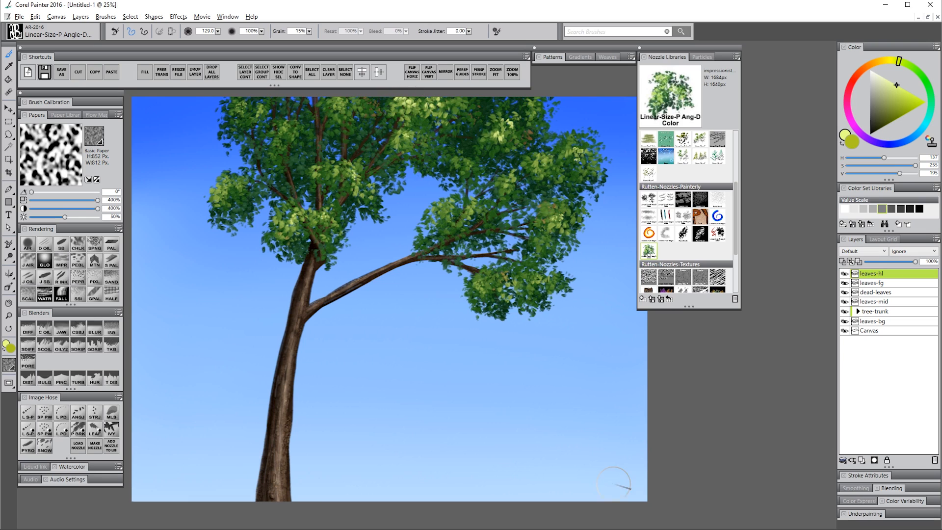
# On the leaves-bg layer, paint very dark green shadow leaves, starting with H 188, S 240, V 19, along the undersides of the foliage clusters.
pyautogui.click(880, 321)
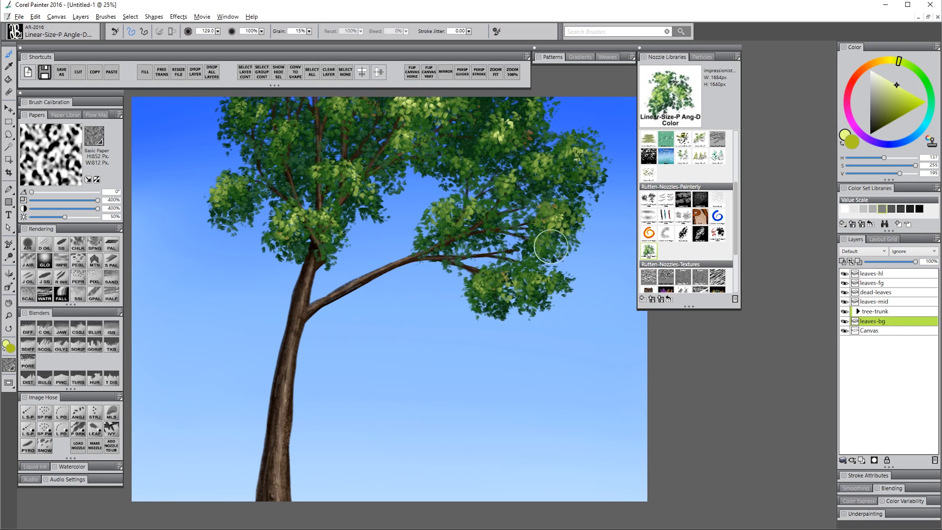
pyautogui.keyDown('alt'); pyautogui.click(474, 141); pyautogui.keyUp('alt')
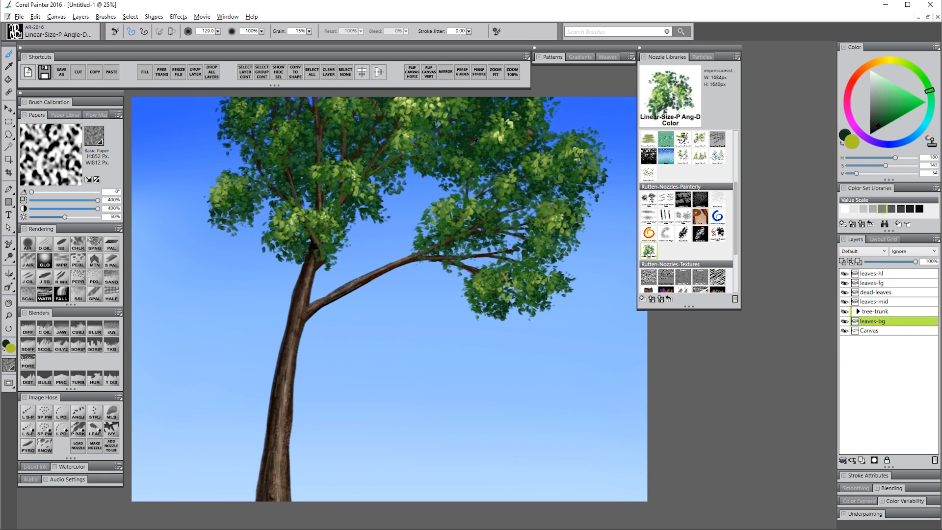
pyautogui.click(880, 129)
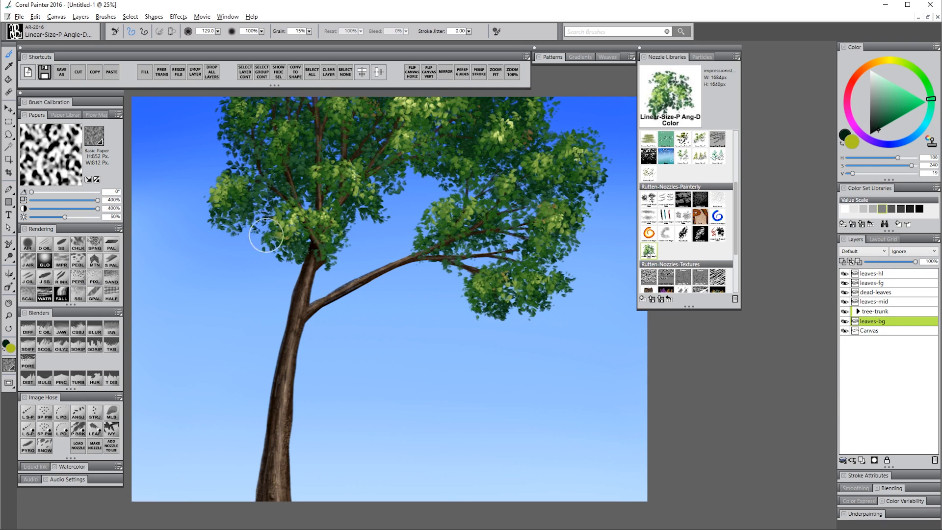
pyautogui.moveTo(351, 235)
pyautogui.mouseDown()
pyautogui.moveTo(389, 181)
pyautogui.moveTo(434, 178)
pyautogui.moveTo(409, 161)
pyautogui.moveTo(354, 158)
pyautogui.moveTo(370, 171)
pyautogui.moveTo(370, 199)
pyautogui.moveTo(362, 161)
pyautogui.moveTo(333, 140)
pyautogui.moveTo(337, 163)
pyautogui.moveTo(430, 160)
pyautogui.moveTo(447, 186)
pyautogui.moveTo(425, 253)
pyautogui.moveTo(451, 245)
pyautogui.moveTo(435, 237)
pyautogui.moveTo(480, 229)
pyautogui.moveTo(468, 239)
pyautogui.moveTo(439, 224)
pyautogui.moveTo(491, 195)
pyautogui.moveTo(461, 211)
pyautogui.moveTo(509, 226)
pyautogui.moveTo(486, 278)
pyautogui.moveTo(502, 296)
pyautogui.moveTo(566, 239)
pyautogui.moveTo(529, 195)
pyautogui.moveTo(547, 132)
pyautogui.moveTo(376, 148)
pyautogui.moveTo(415, 204)
pyautogui.mouseUp()
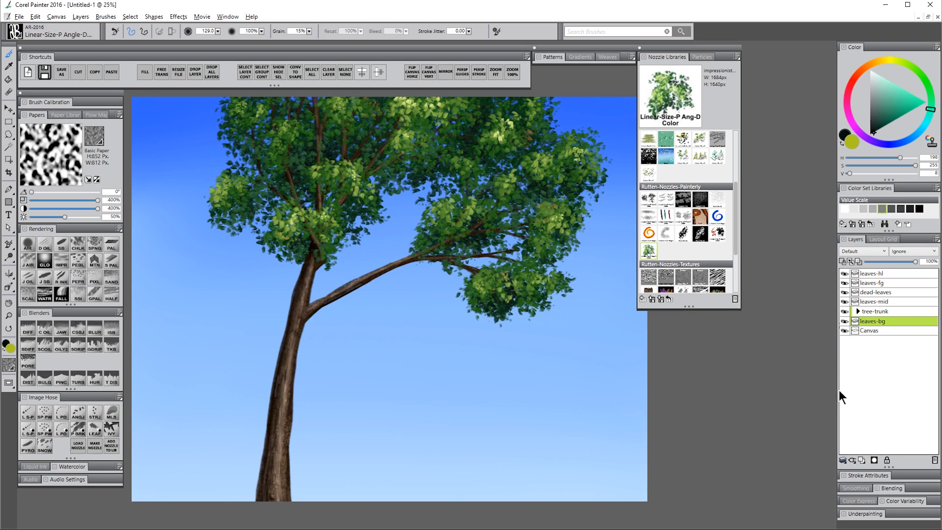
# Collapse the leaves-hl, leaves-fg, dead-leaves and leaves-mid layers into a single layer named leaves-fg.
pyautogui.click(880, 275)
pyautogui.keyDown('shift'); pyautogui.click(888, 301); pyautogui.keyUp('shift')
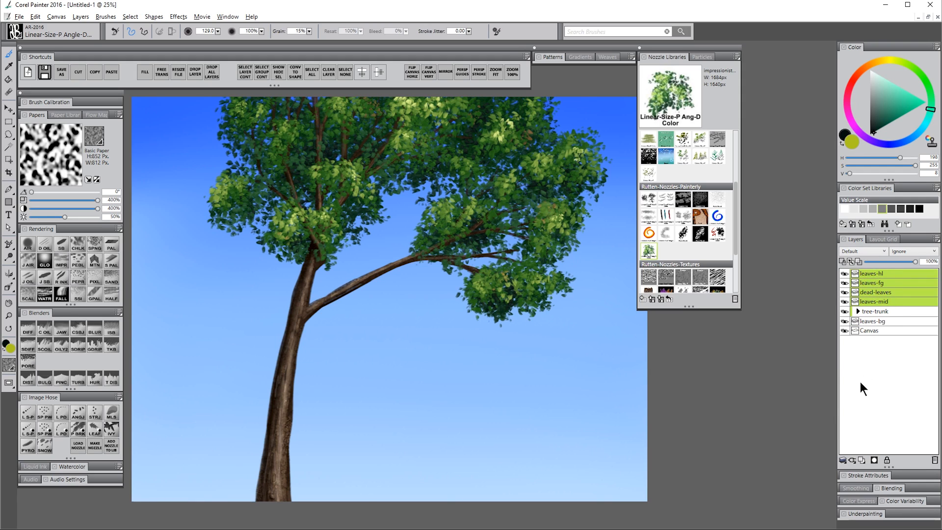
pyautogui.press('shift')
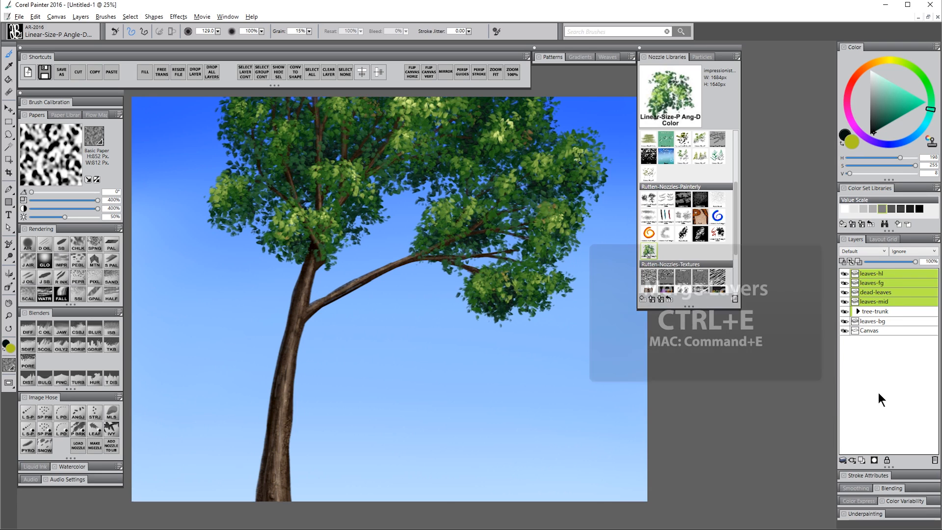
pyautogui.click(843, 460)
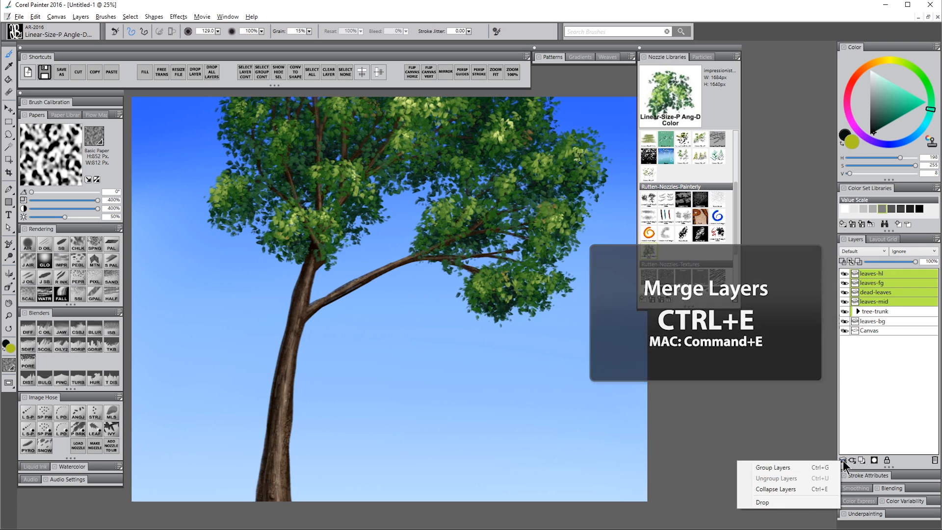
pyautogui.click(813, 490)
pyautogui.click(877, 274)
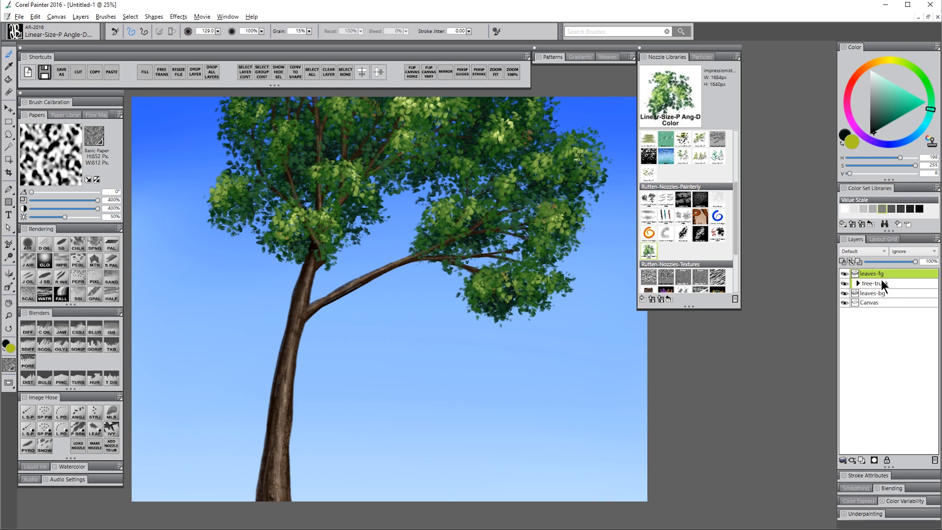
# Load the tree-trunk group's content as a selection, make leaves-fg the active layer and hide the selection marquee.
pyautogui.click(879, 285)
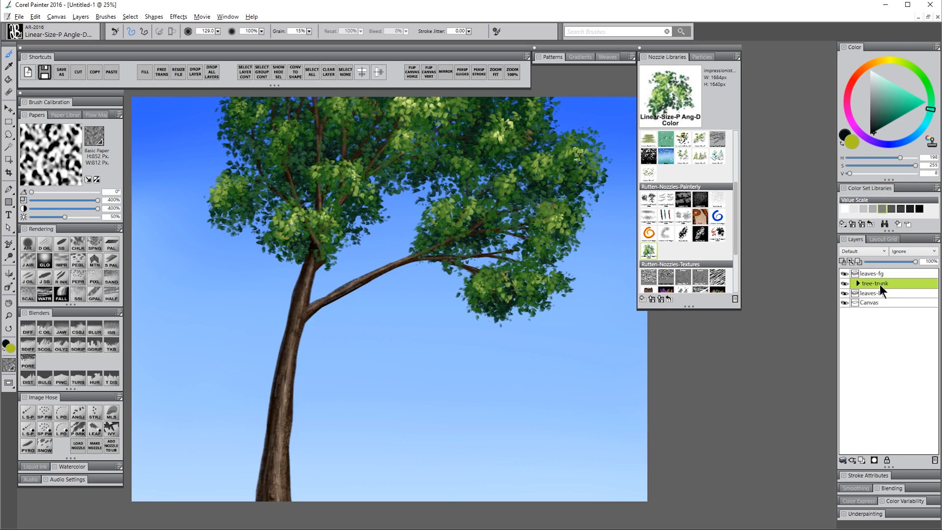
pyautogui.click(263, 74)
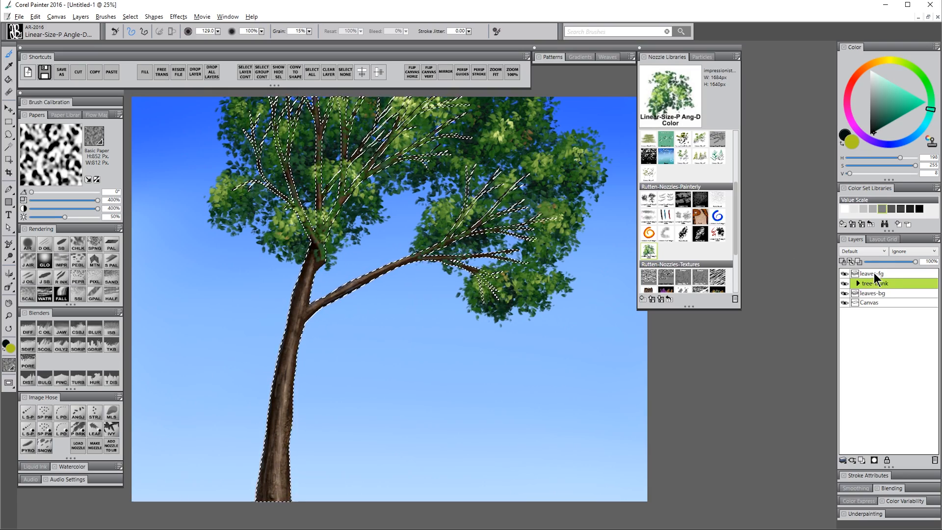
pyautogui.click(876, 273)
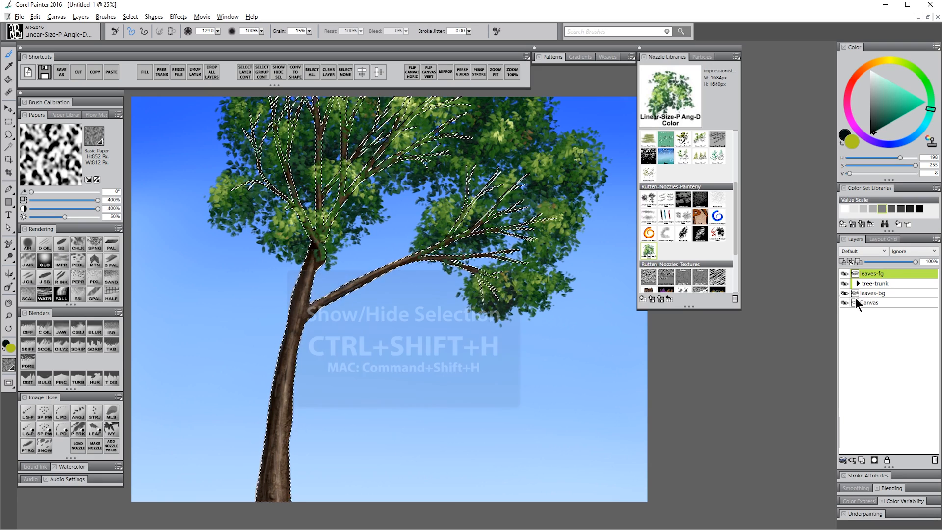
pyautogui.hotkey('ctrl', 'shift', 'h')
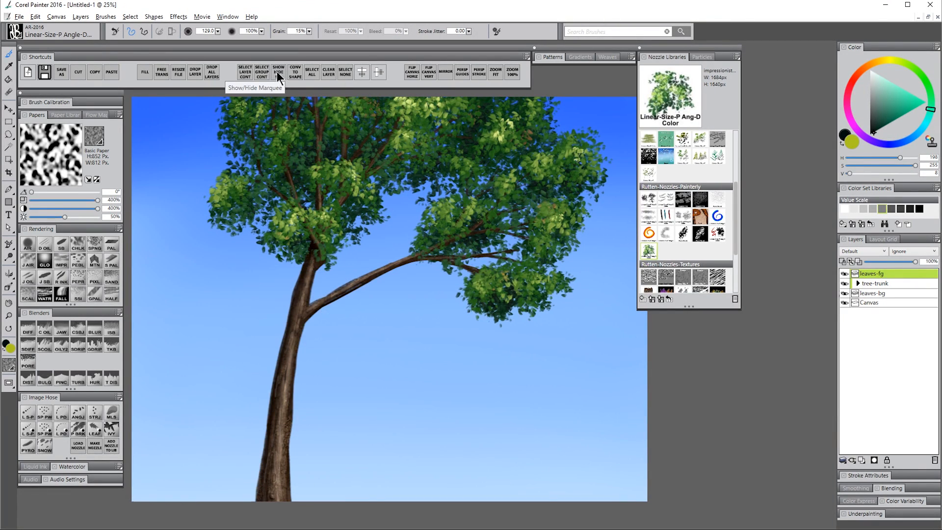
# Choose the Digital Airbrush CC brush with black as a painting color and add a layer mask to leaves-fg.
pyautogui.click(28, 244)
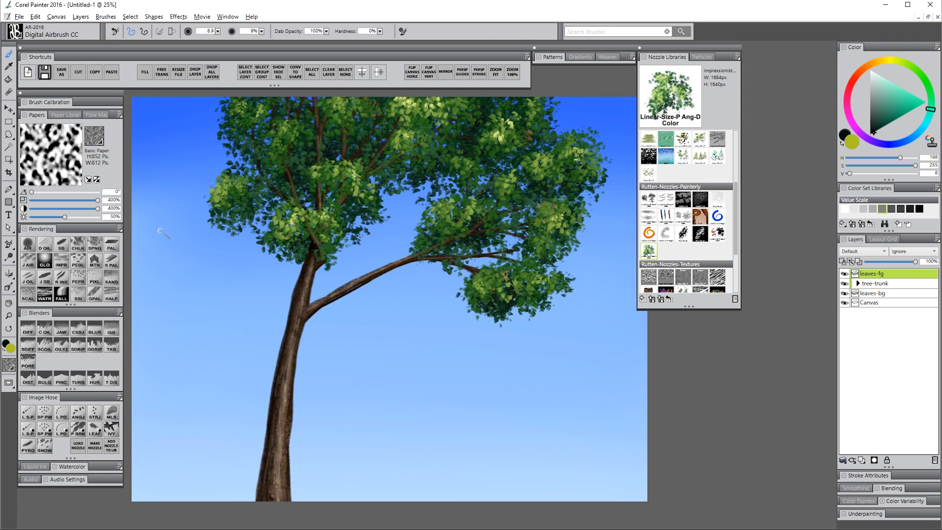
pyautogui.click(844, 144)
pyautogui.click(852, 144)
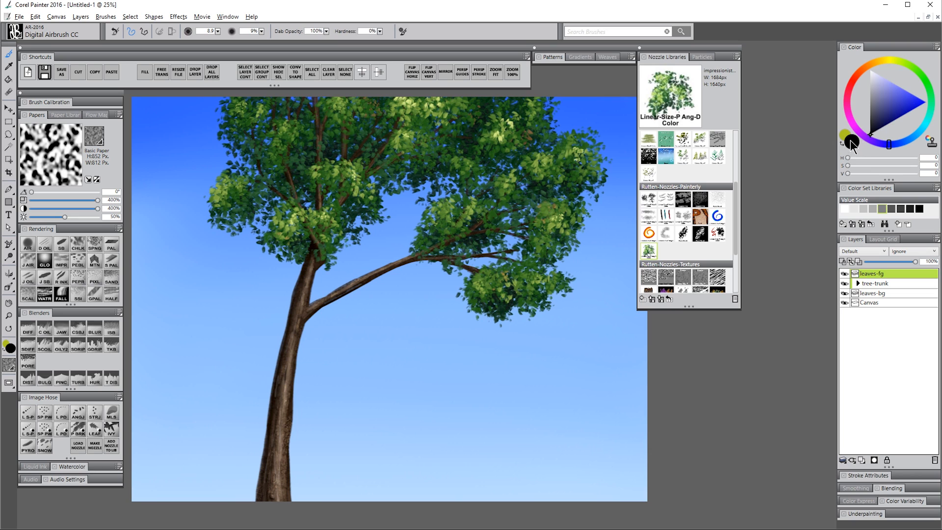
pyautogui.click(874, 460)
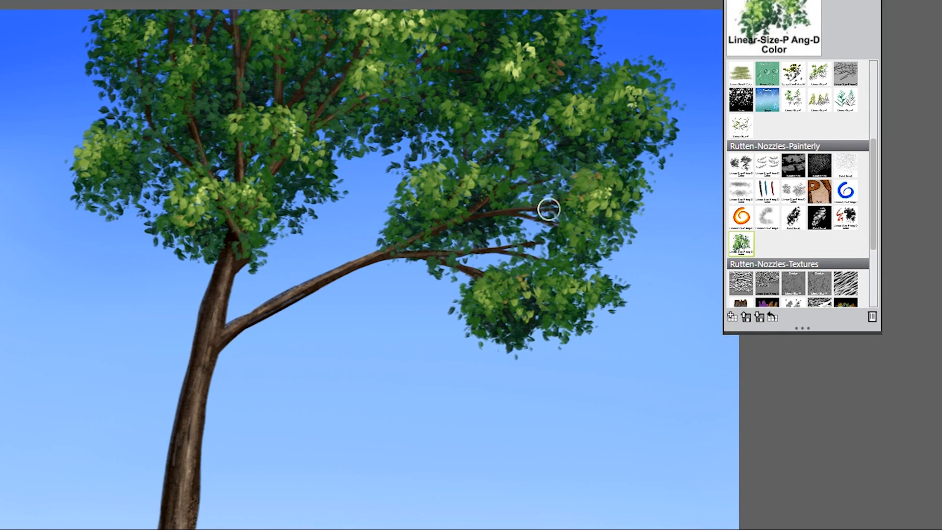
# Paint black on the leaves-fg mask along the crown's main branches and trunk fork to uncover them, and apply the layer mask.
pyautogui.moveTo(325, 121)
pyautogui.mouseDown()
pyautogui.moveTo(410, 69)
pyautogui.moveTo(458, 69)
pyautogui.moveTo(423, 57)
pyautogui.moveTo(456, 43)
pyautogui.mouseUp()
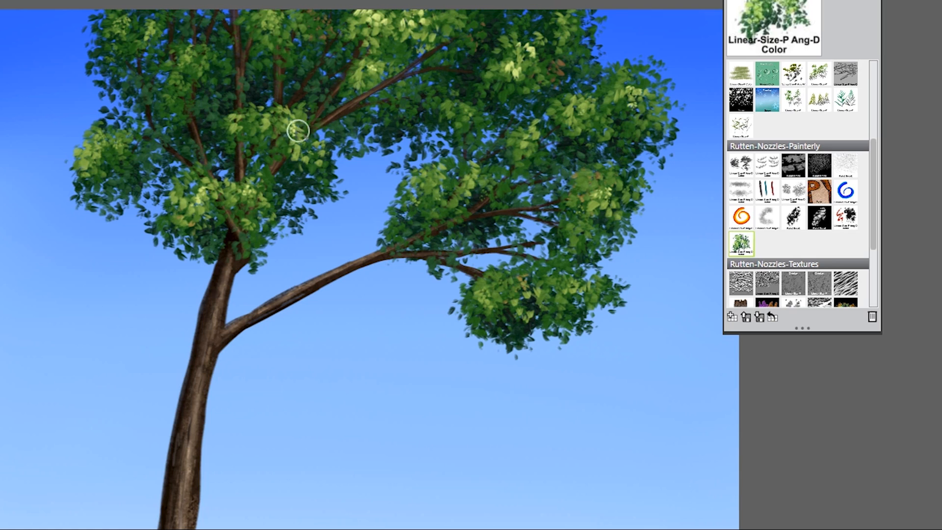
pyautogui.moveTo(191, 125); pyautogui.dragTo(168, 59)
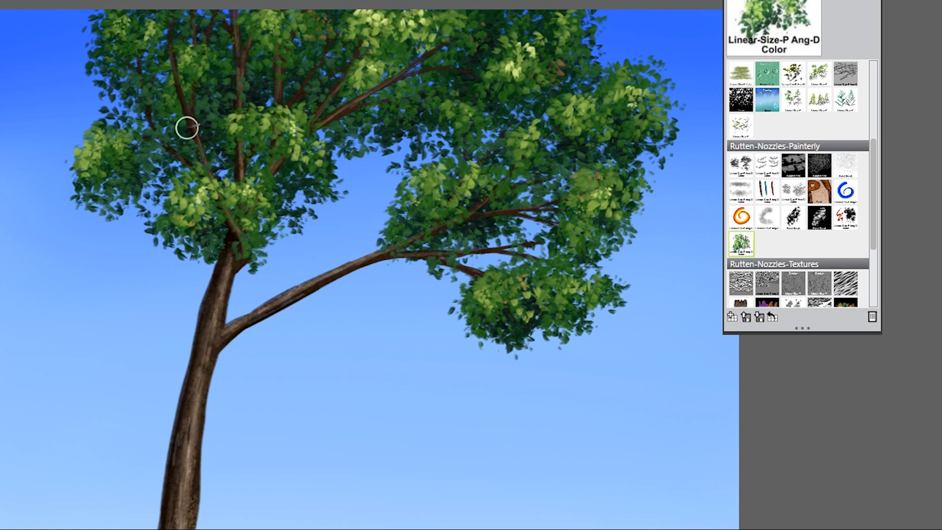
pyautogui.moveTo(187, 128); pyautogui.dragTo(174, 74)
pyautogui.moveTo(194, 42)
pyautogui.mouseDown()
pyautogui.moveTo(205, 162)
pyautogui.moveTo(244, 253)
pyautogui.mouseUp()
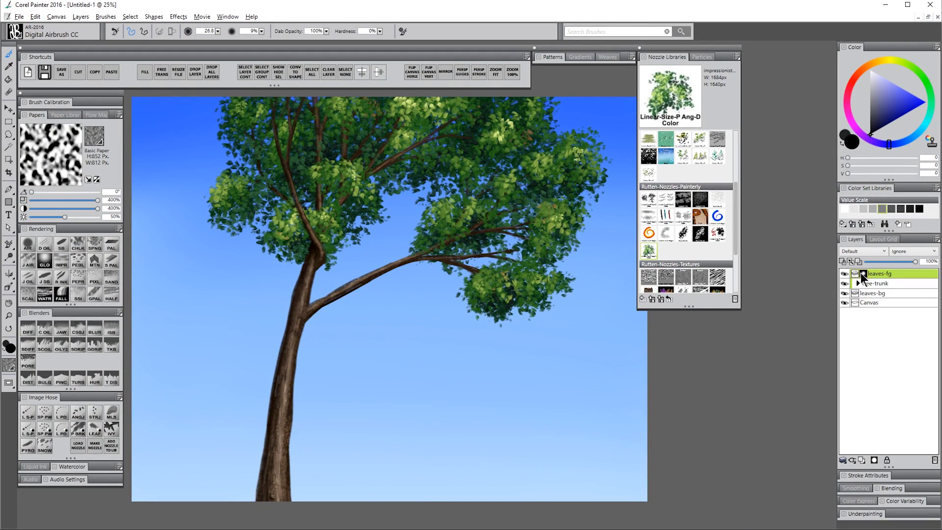
pyautogui.rightClick(862, 275)
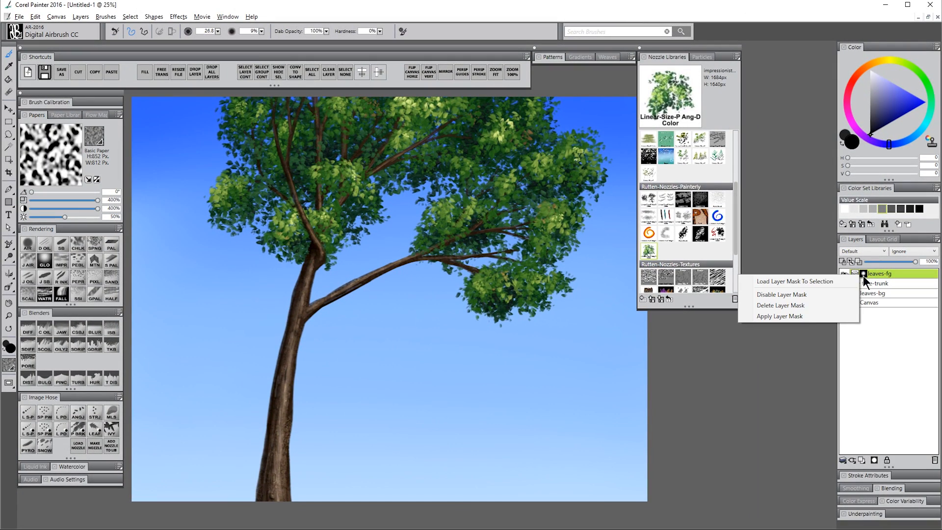
pyautogui.click(809, 317)
# Inspect the uncovered branches and layered leaves up close across the crown's right side, long branch and trunk fork.
pyautogui.press('m')
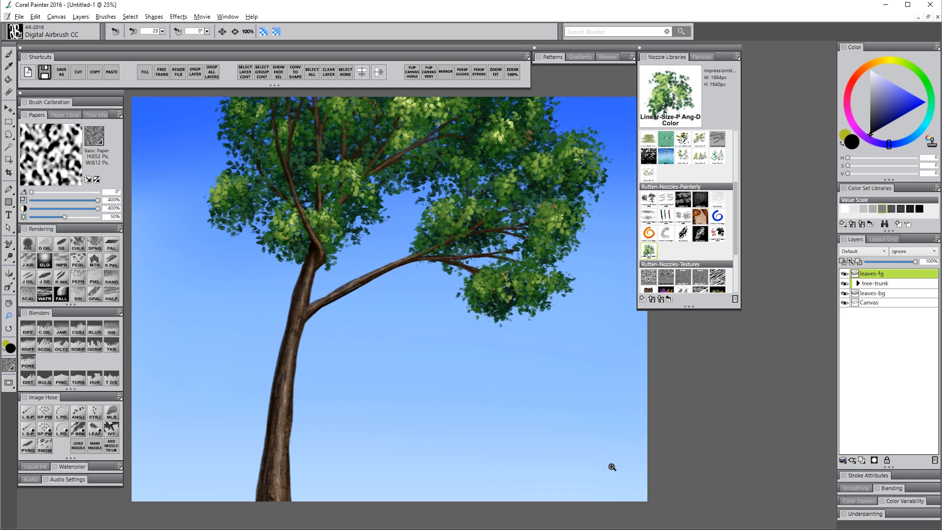
pyautogui.click(471, 180)
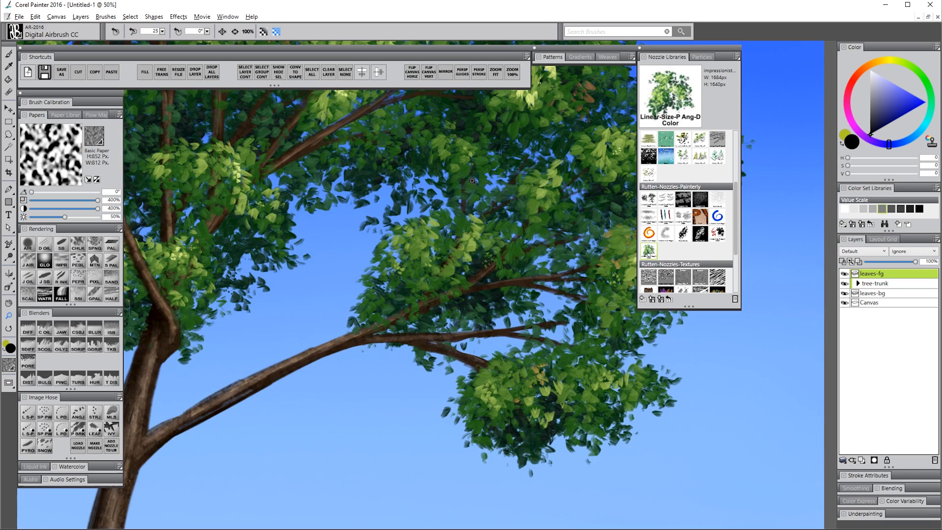
pyautogui.moveTo(470, 202); pyautogui.dragTo(417, 319)
pyautogui.click(444, 262)
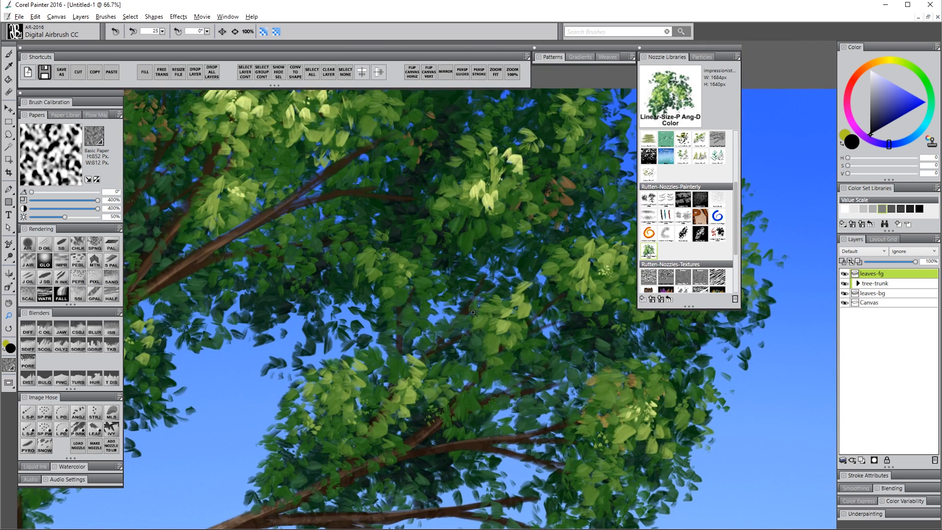
pyautogui.moveTo(588, 413); pyautogui.dragTo(529, 373)
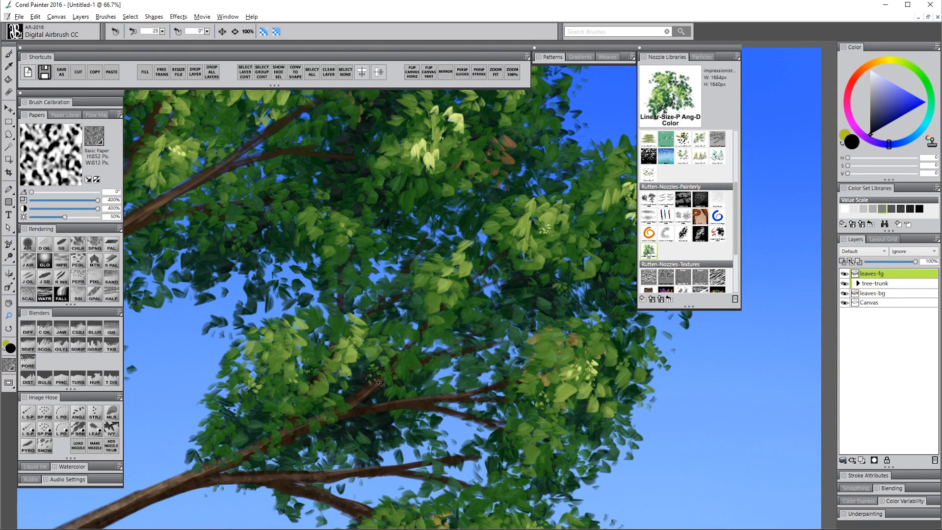
pyautogui.moveTo(353, 348); pyautogui.dragTo(556, 361)
pyautogui.moveTo(300, 487); pyautogui.dragTo(475, 373)
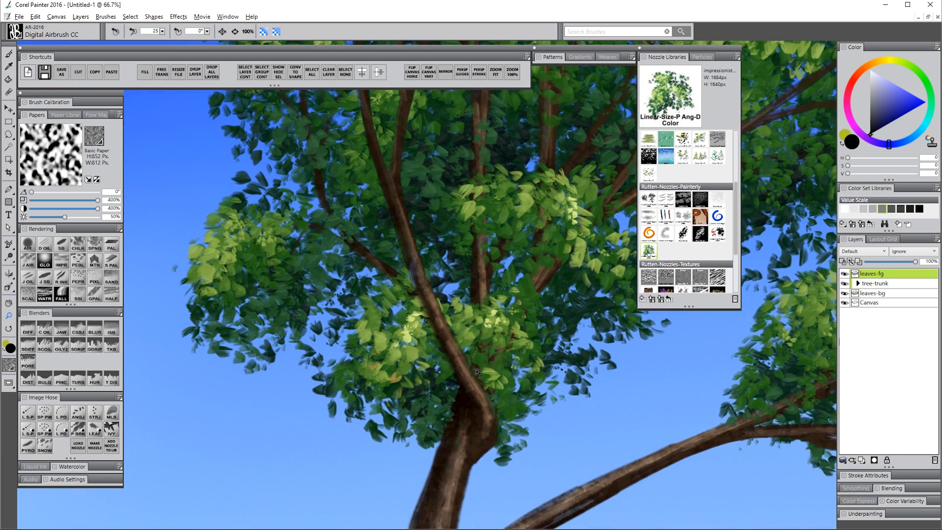